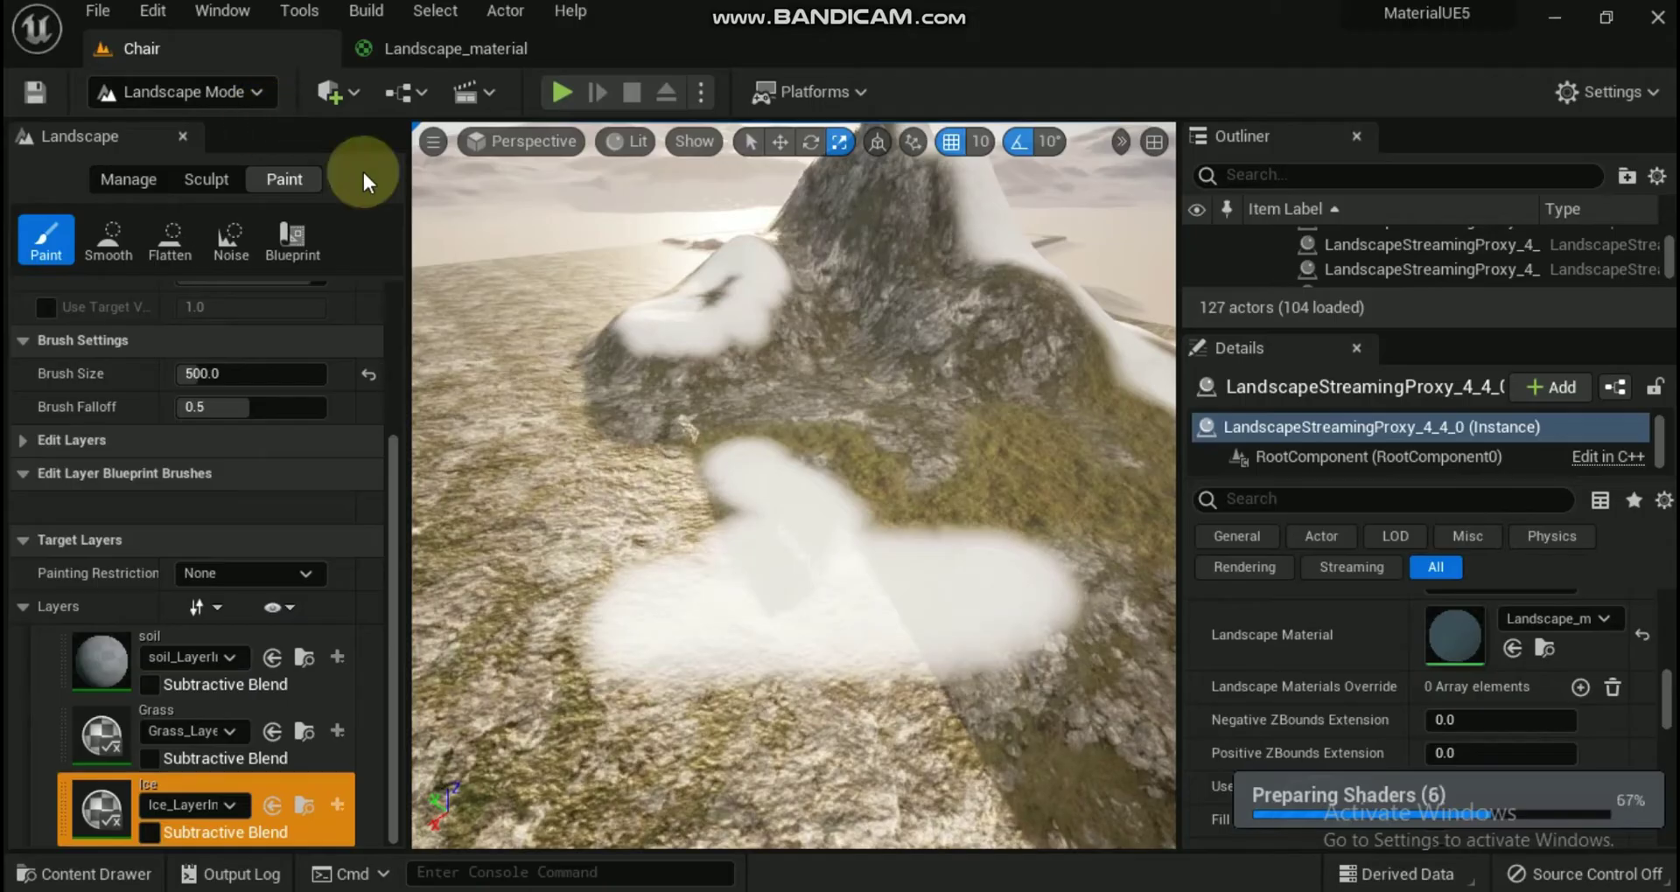
Step: Paint ice and grass strokes across the ridge, then select the Soil layer and open the Content Drawer
mouse_move(683, 566)
right_down()
mouse_move(513, 600)
mouse_move(507, 574)
right_up()
mouse_move(507, 574)
mouse_down()
mouse_move(663, 627)
mouse_move(582, 632)
mouse_move(802, 649)
mouse_up()
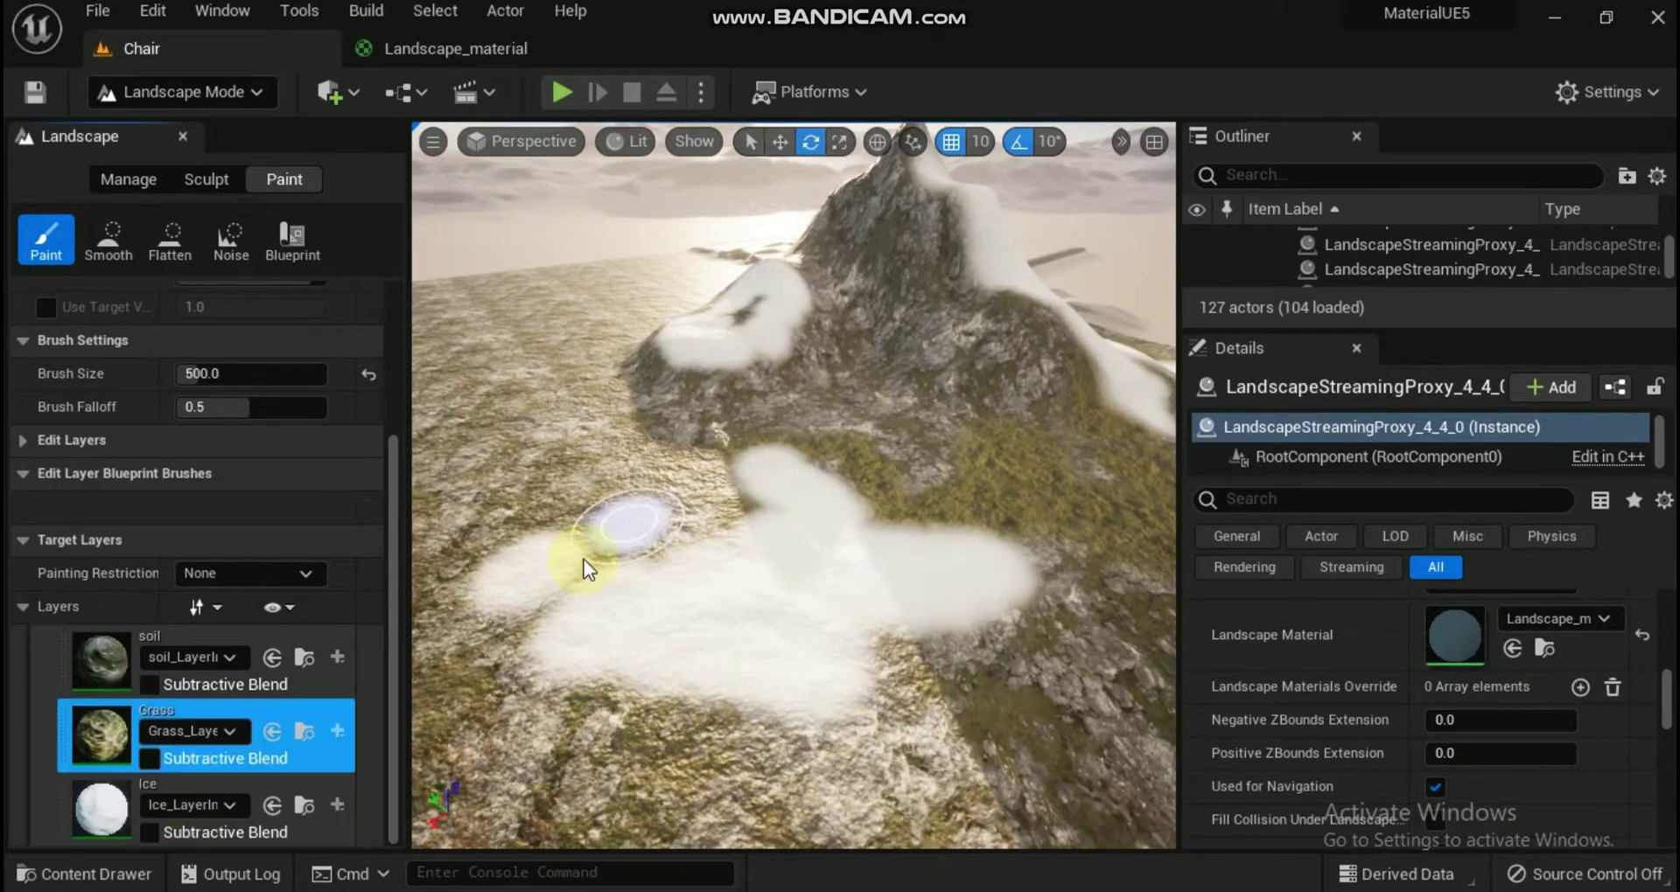
mouse_move(584, 570)
mouse_down()
mouse_move(646, 535)
mouse_move(1073, 563)
mouse_move(879, 561)
mouse_move(737, 456)
mouse_move(861, 506)
mouse_move(845, 521)
mouse_move(699, 518)
mouse_move(378, 652)
mouse_move(740, 529)
mouse_move(696, 506)
mouse_move(726, 509)
mouse_move(689, 522)
mouse_move(767, 512)
mouse_move(909, 565)
mouse_move(850, 622)
mouse_move(900, 711)
mouse_move(1014, 624)
mouse_move(1071, 632)
mouse_move(1080, 681)
mouse_move(1015, 721)
mouse_move(849, 748)
mouse_move(717, 723)
mouse_move(840, 703)
mouse_move(878, 676)
mouse_move(858, 631)
mouse_move(761, 645)
mouse_move(818, 600)
mouse_move(895, 628)
mouse_move(833, 602)
mouse_move(832, 637)
mouse_up()
click(103, 667)
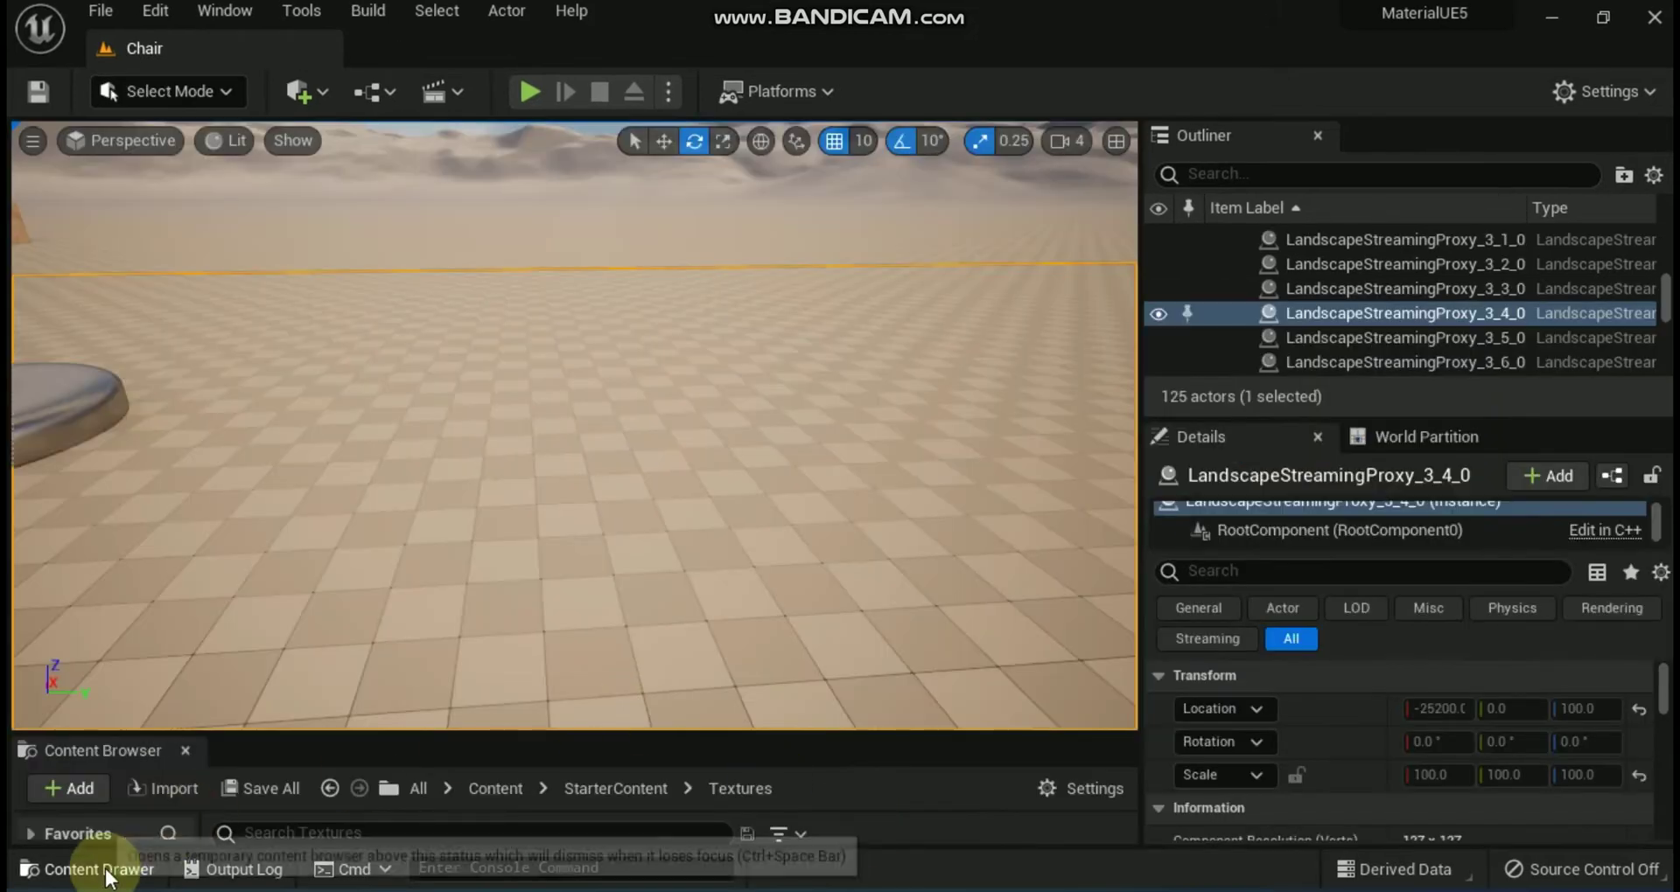
click(124, 869)
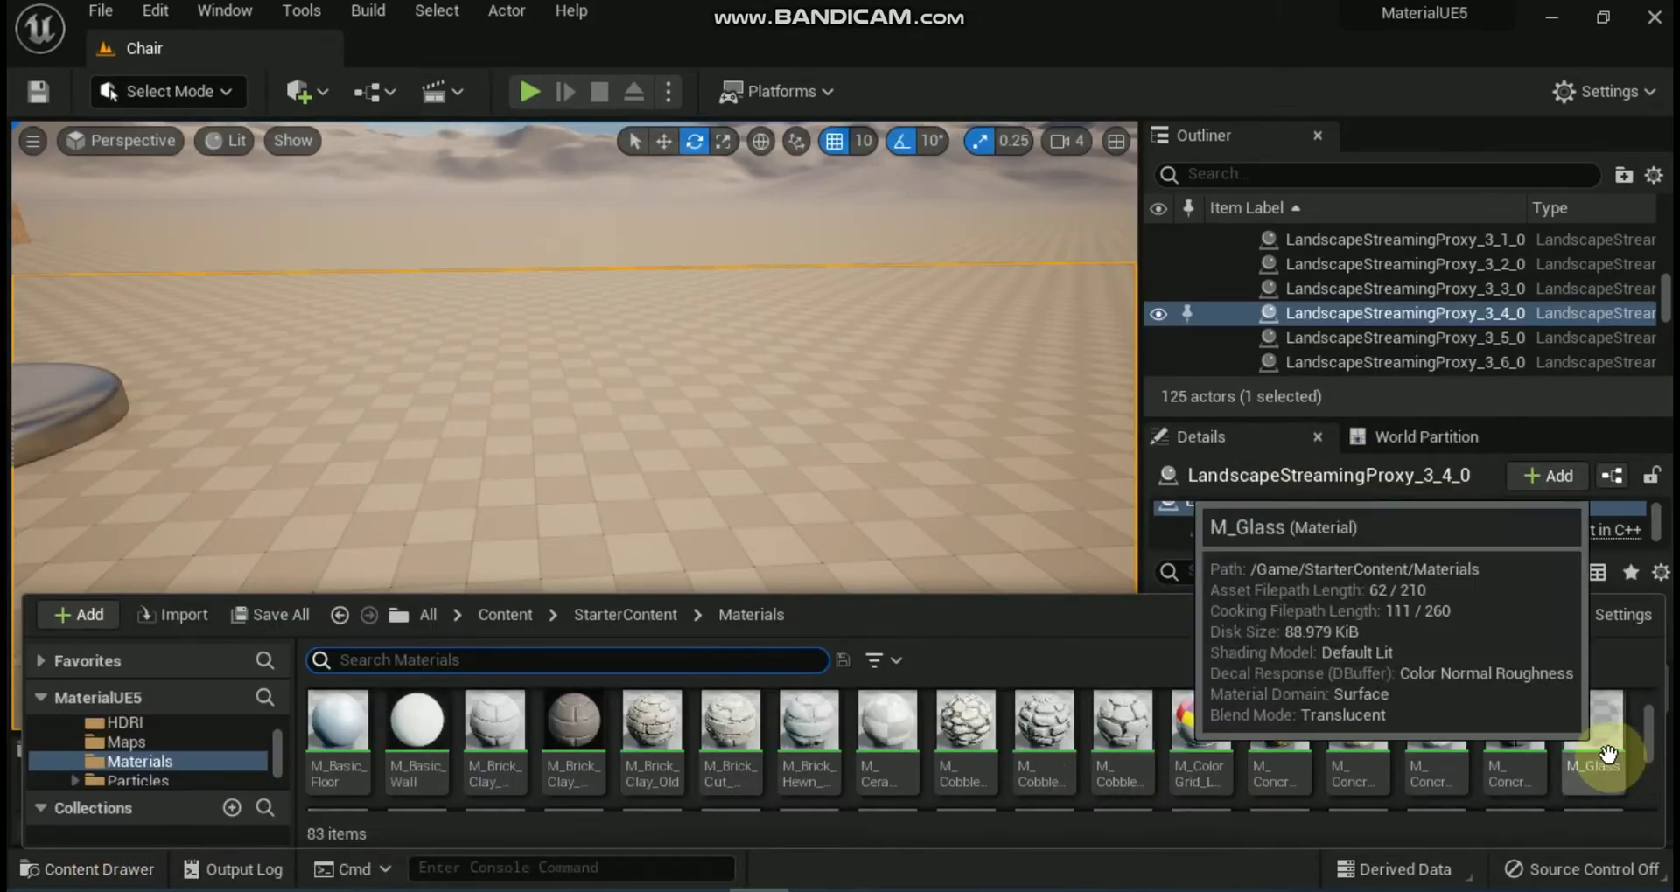
Step: Create a new material named 'landscape' in the Materials folder and open it in the Material Editor
scroll(1601, 753, down, 5)
right_click(1525, 732)
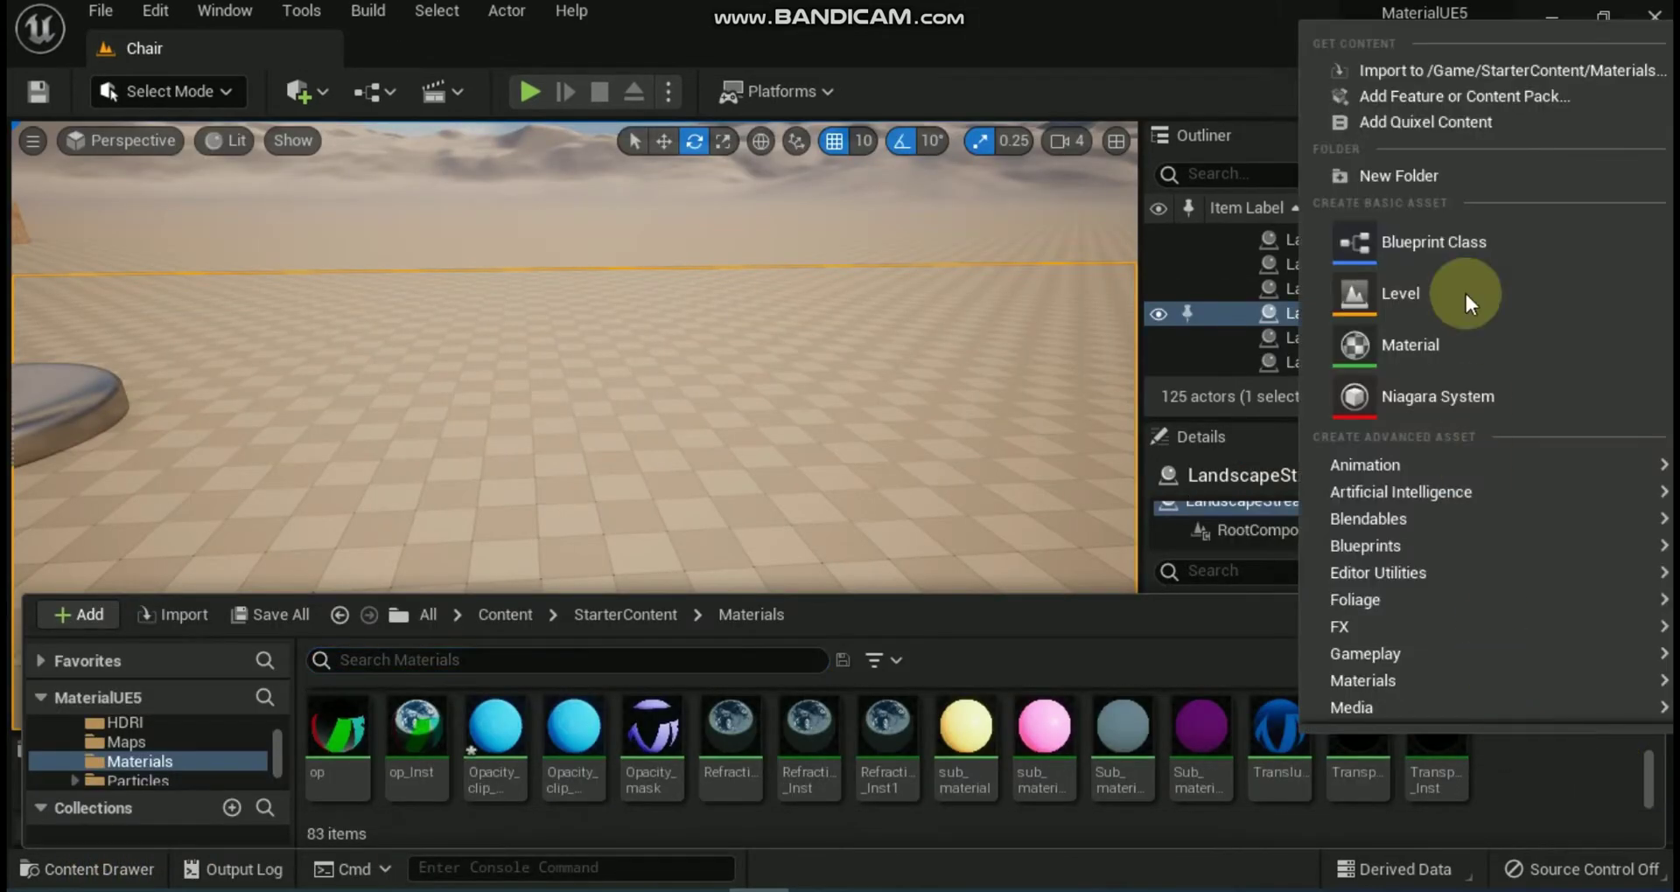
click(1436, 338)
text(s)
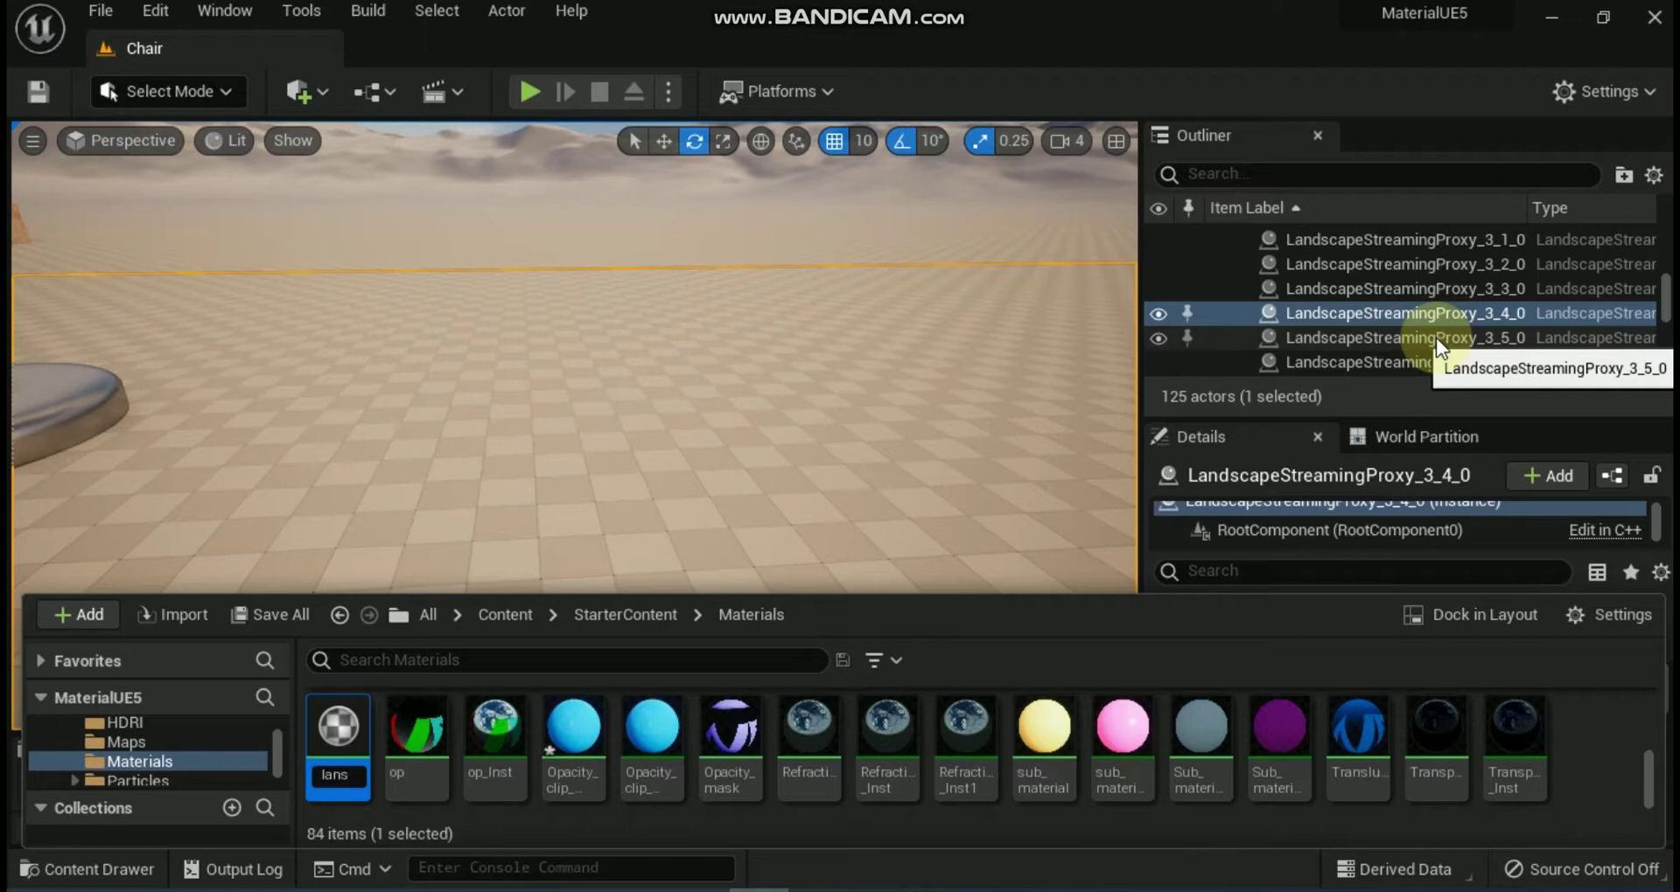
text(cape)
key(Return)
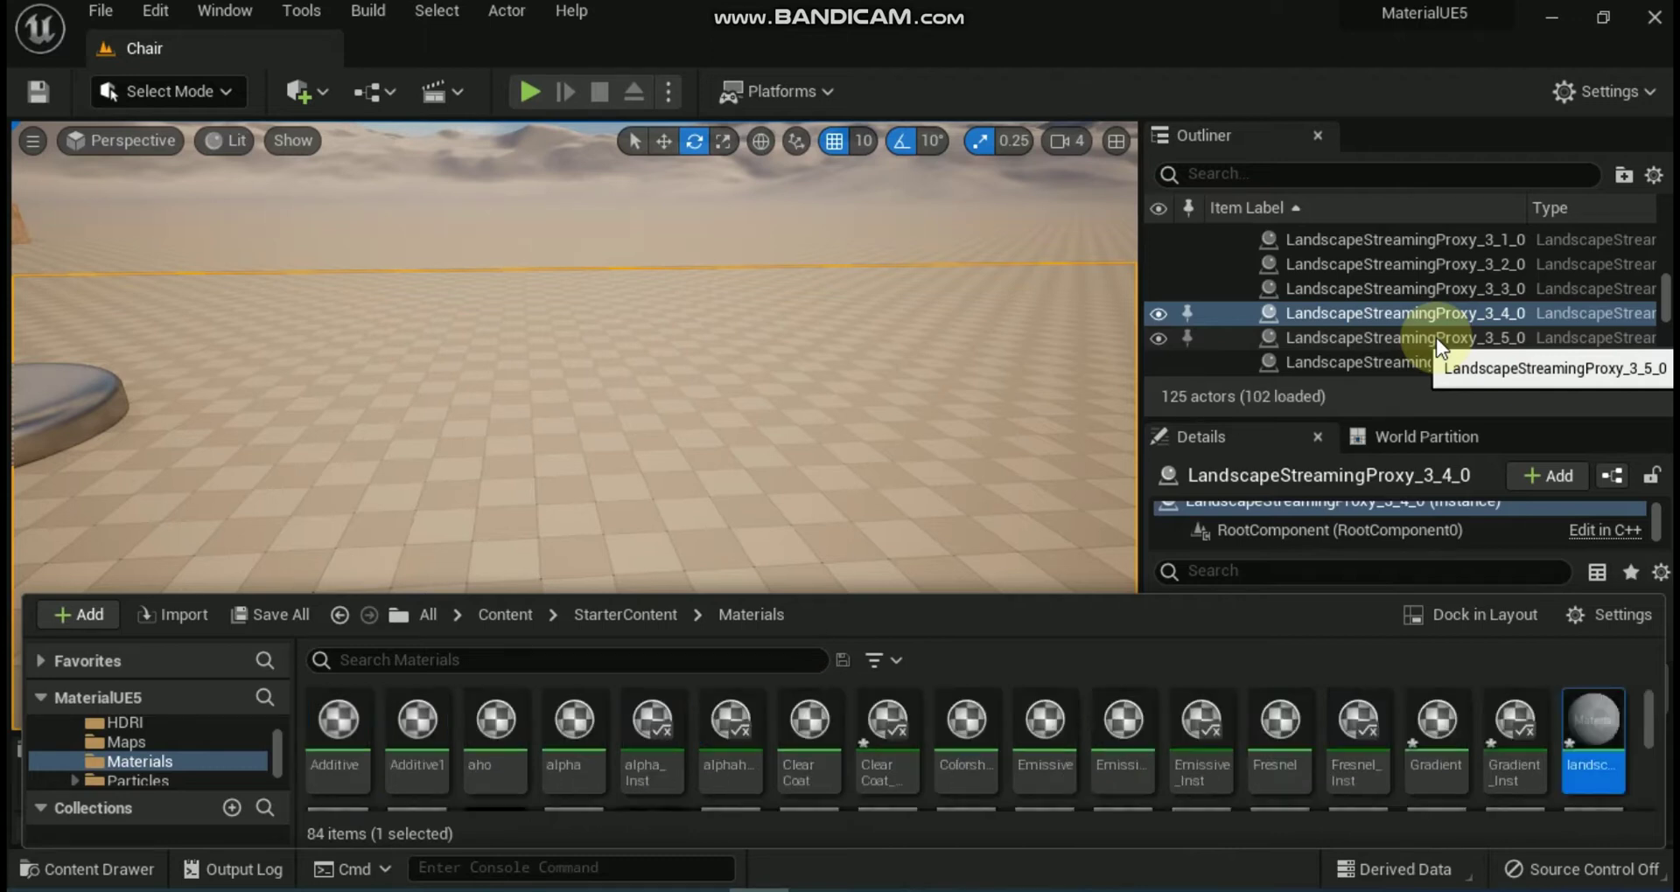
double_click(1589, 706)
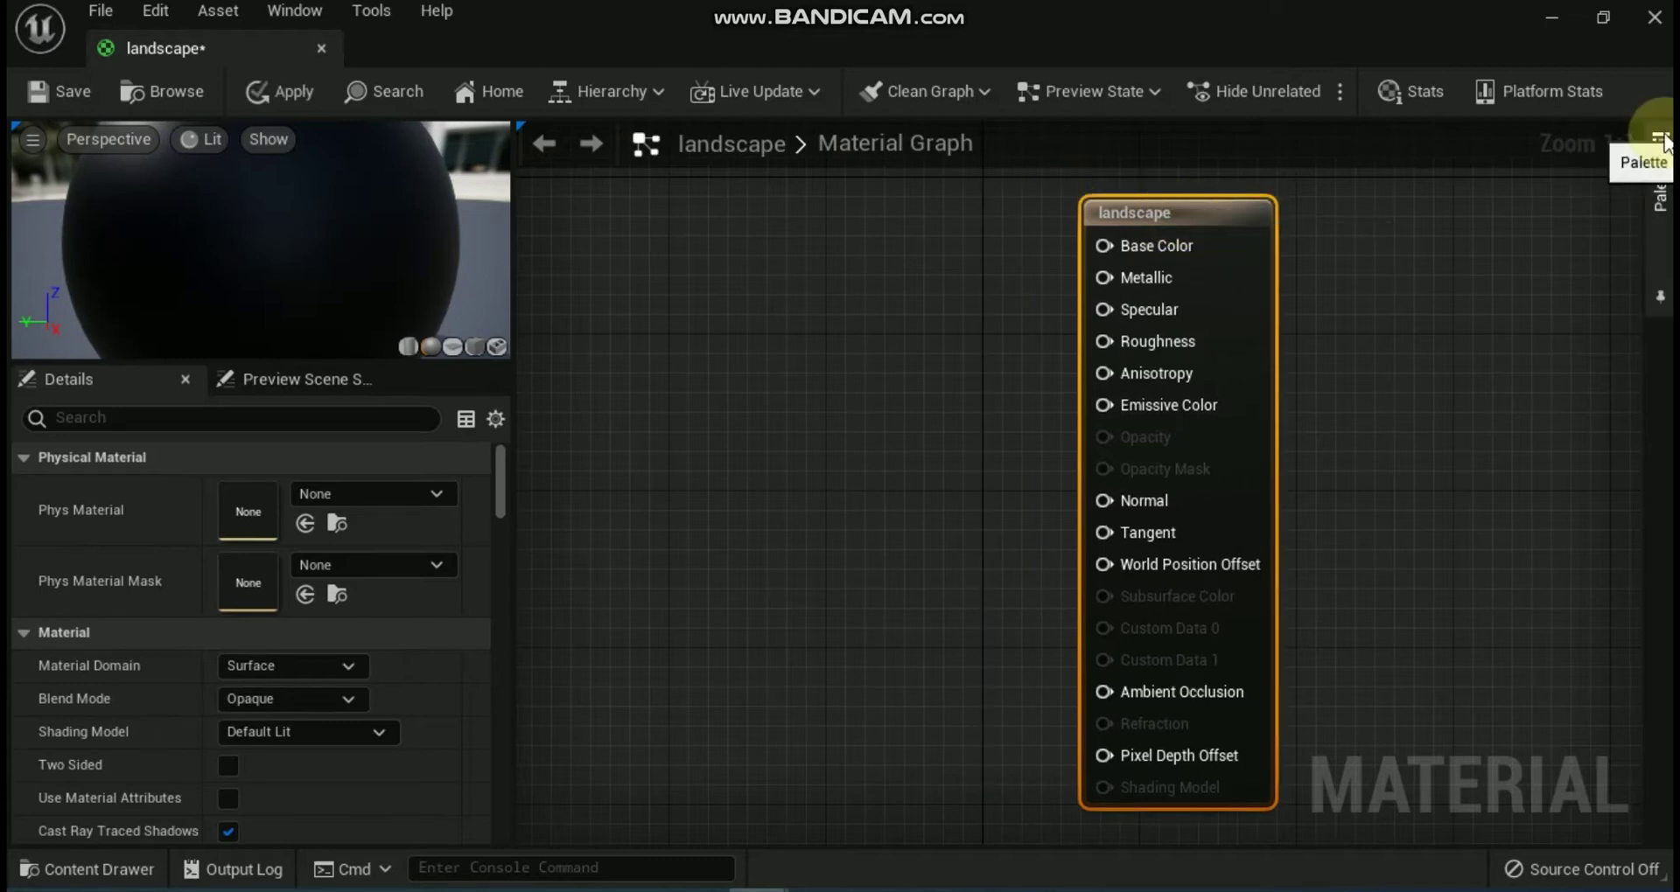
Step: Search the Palette for 'landscape' and place a LandscapeLayerBlend node left of the output node
click(1659, 185)
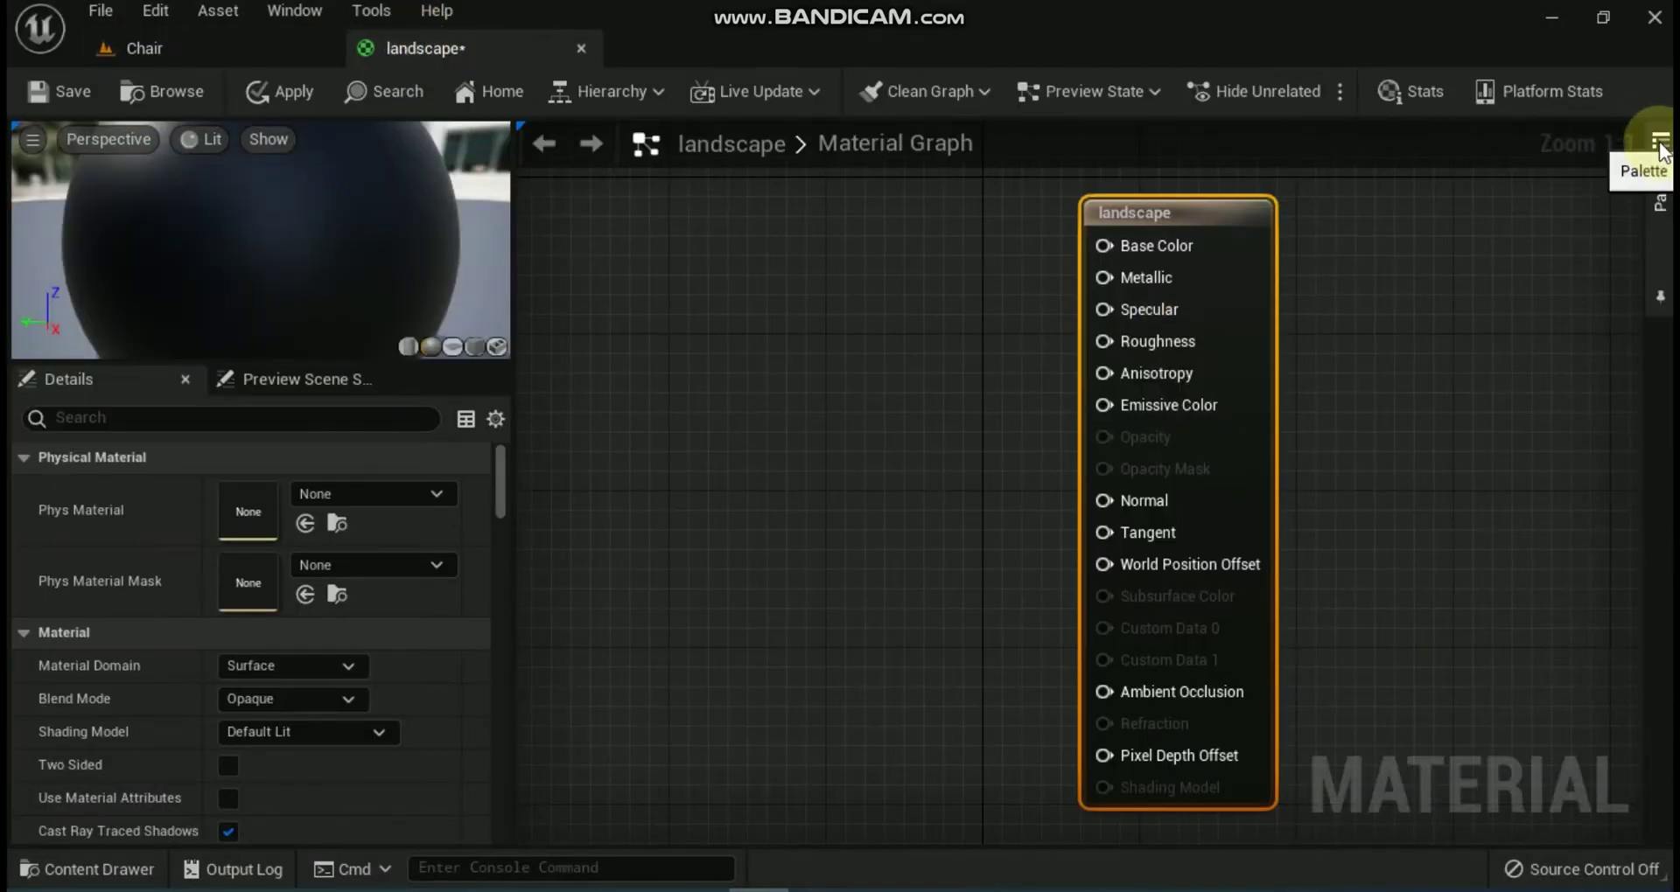
click(1659, 179)
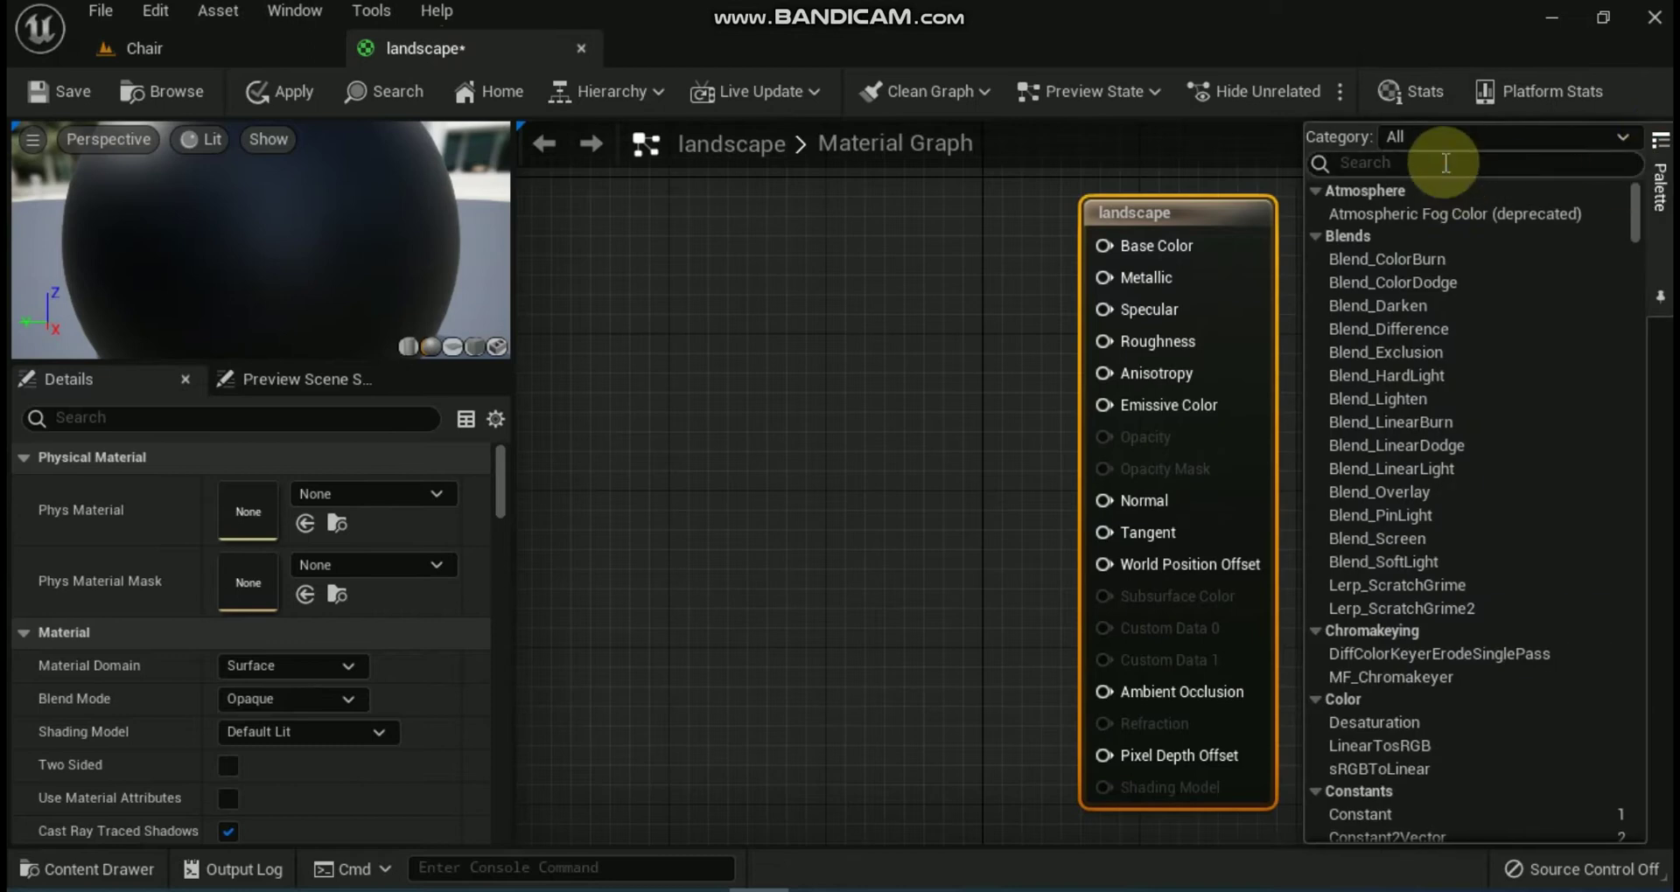
click(1446, 162)
text(landsca)
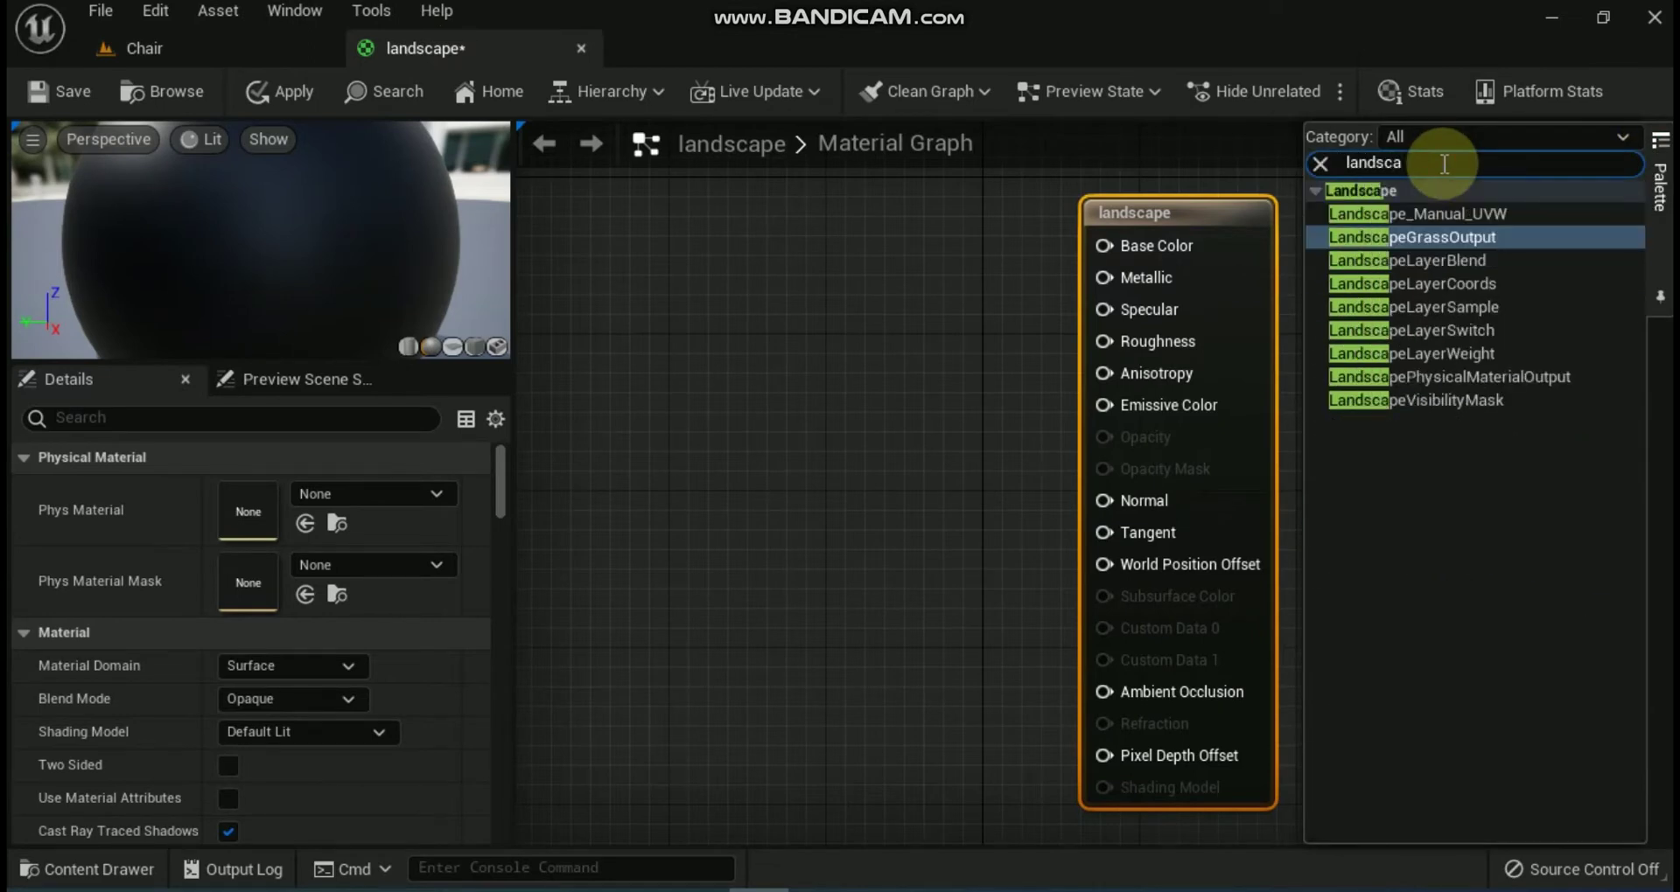
text(pe)
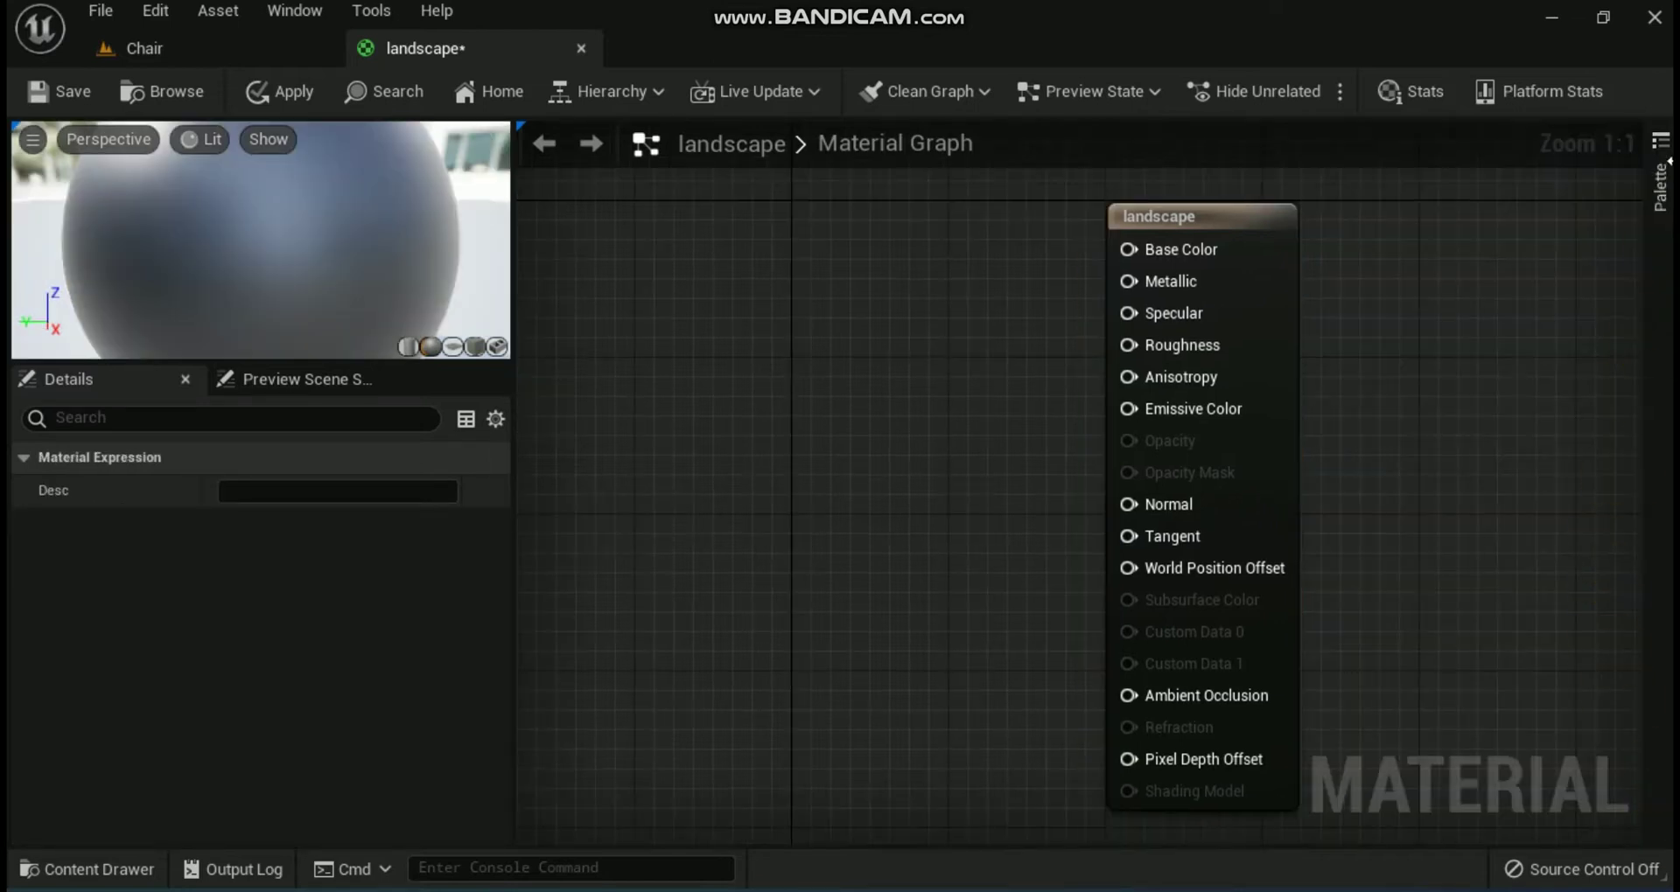
click(1659, 144)
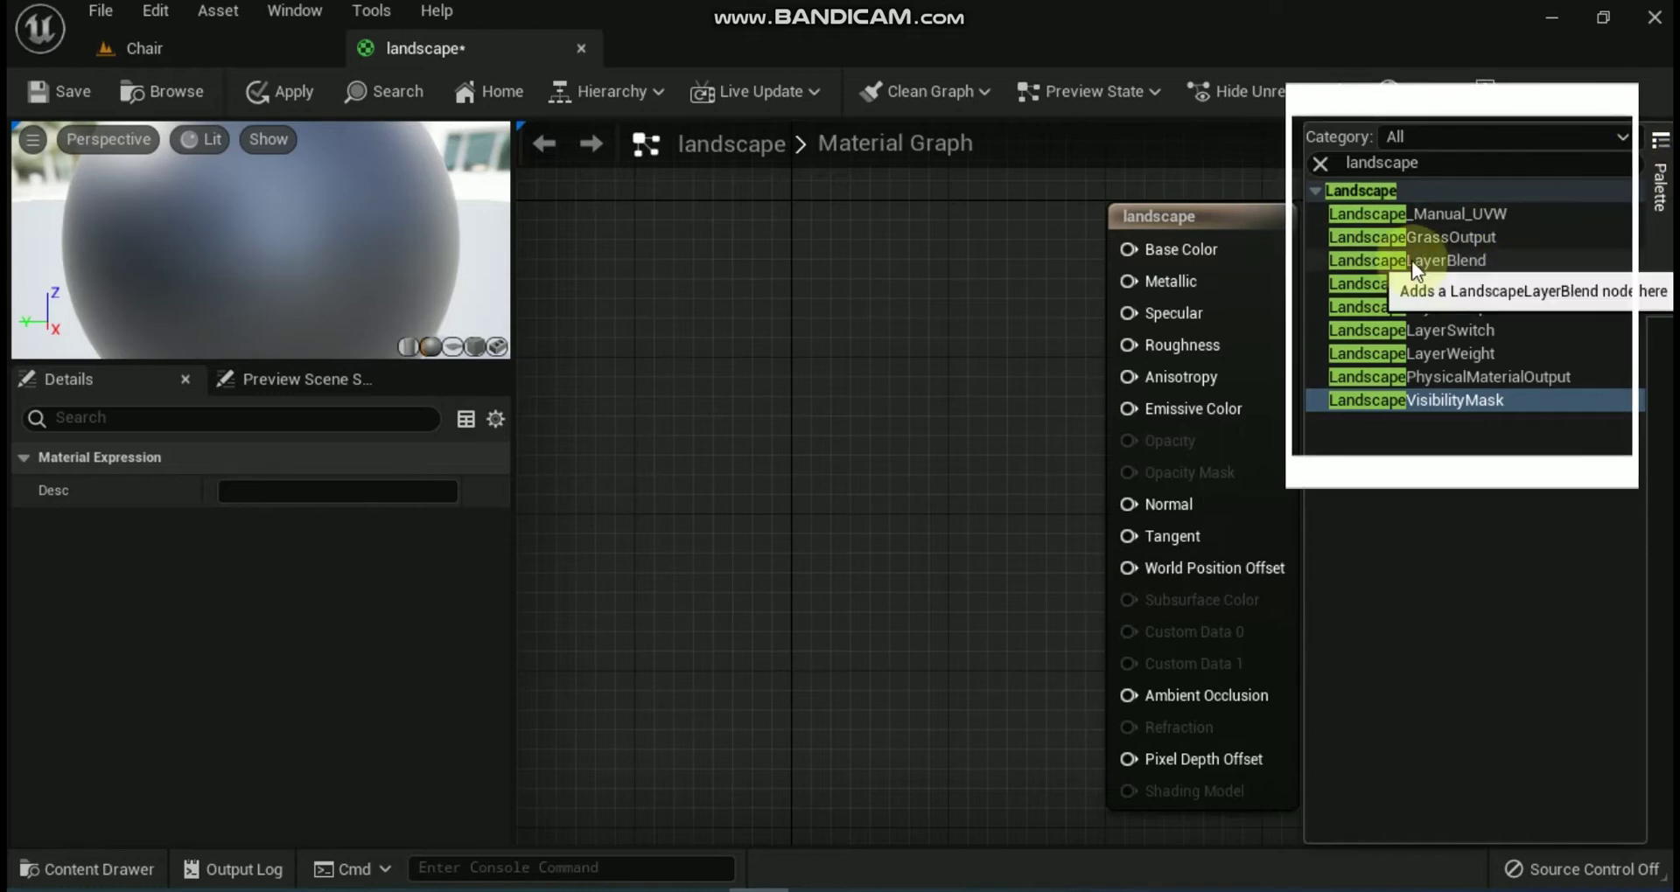
drag(1411, 260, 884, 349)
click(926, 538)
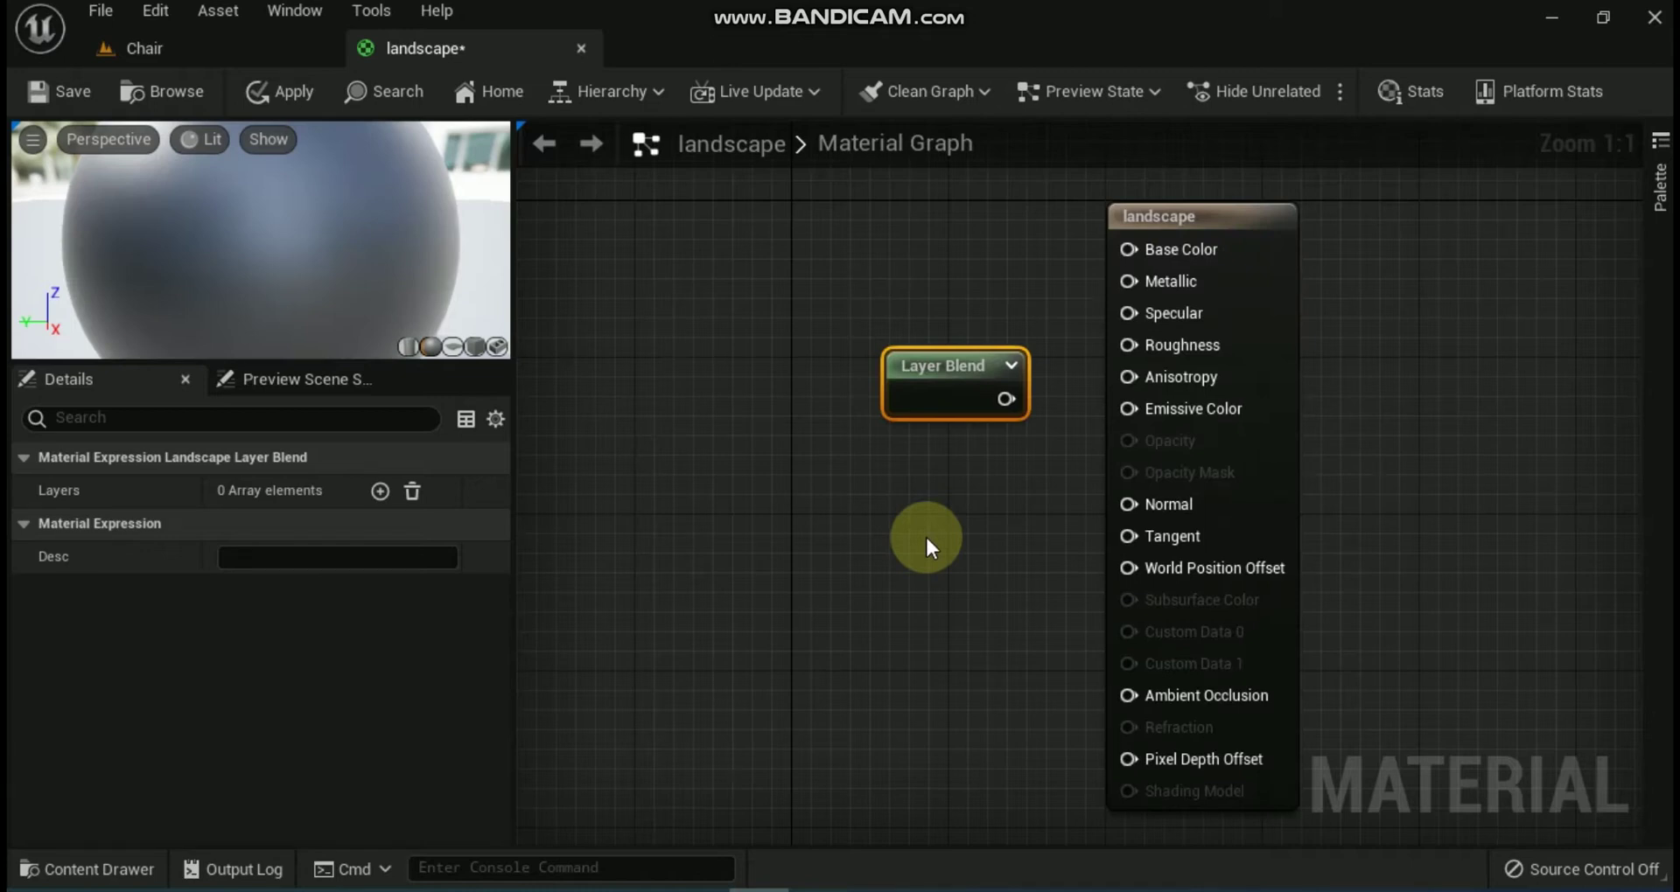
Step: Add three layer entries to the Layer Blend and name the first one Soil
click(379, 493)
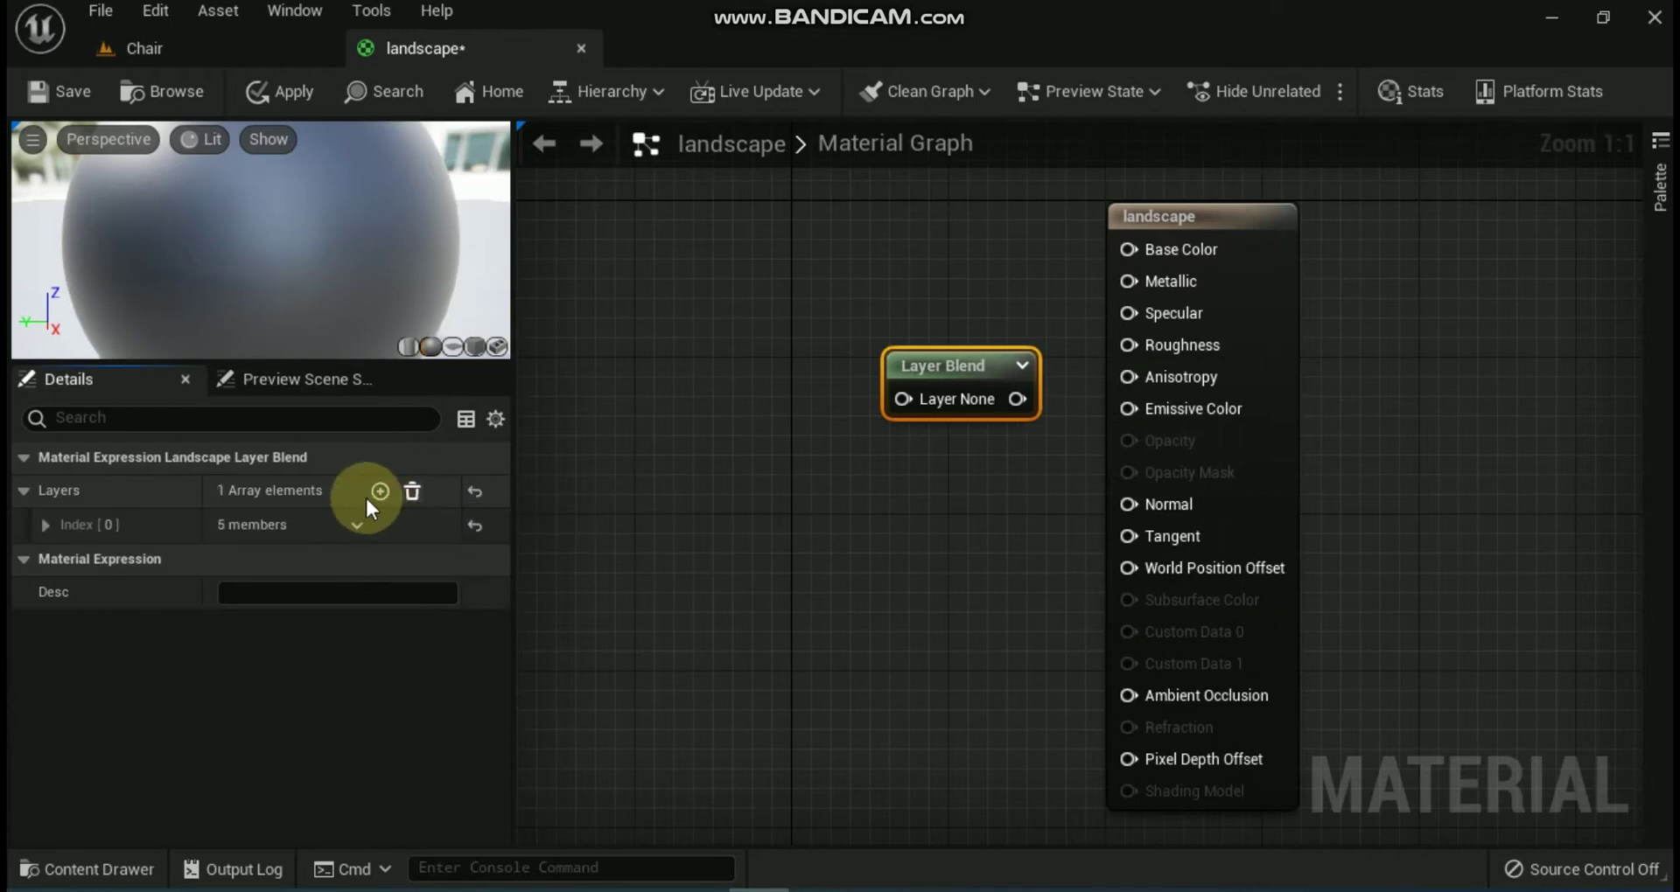
click(356, 526)
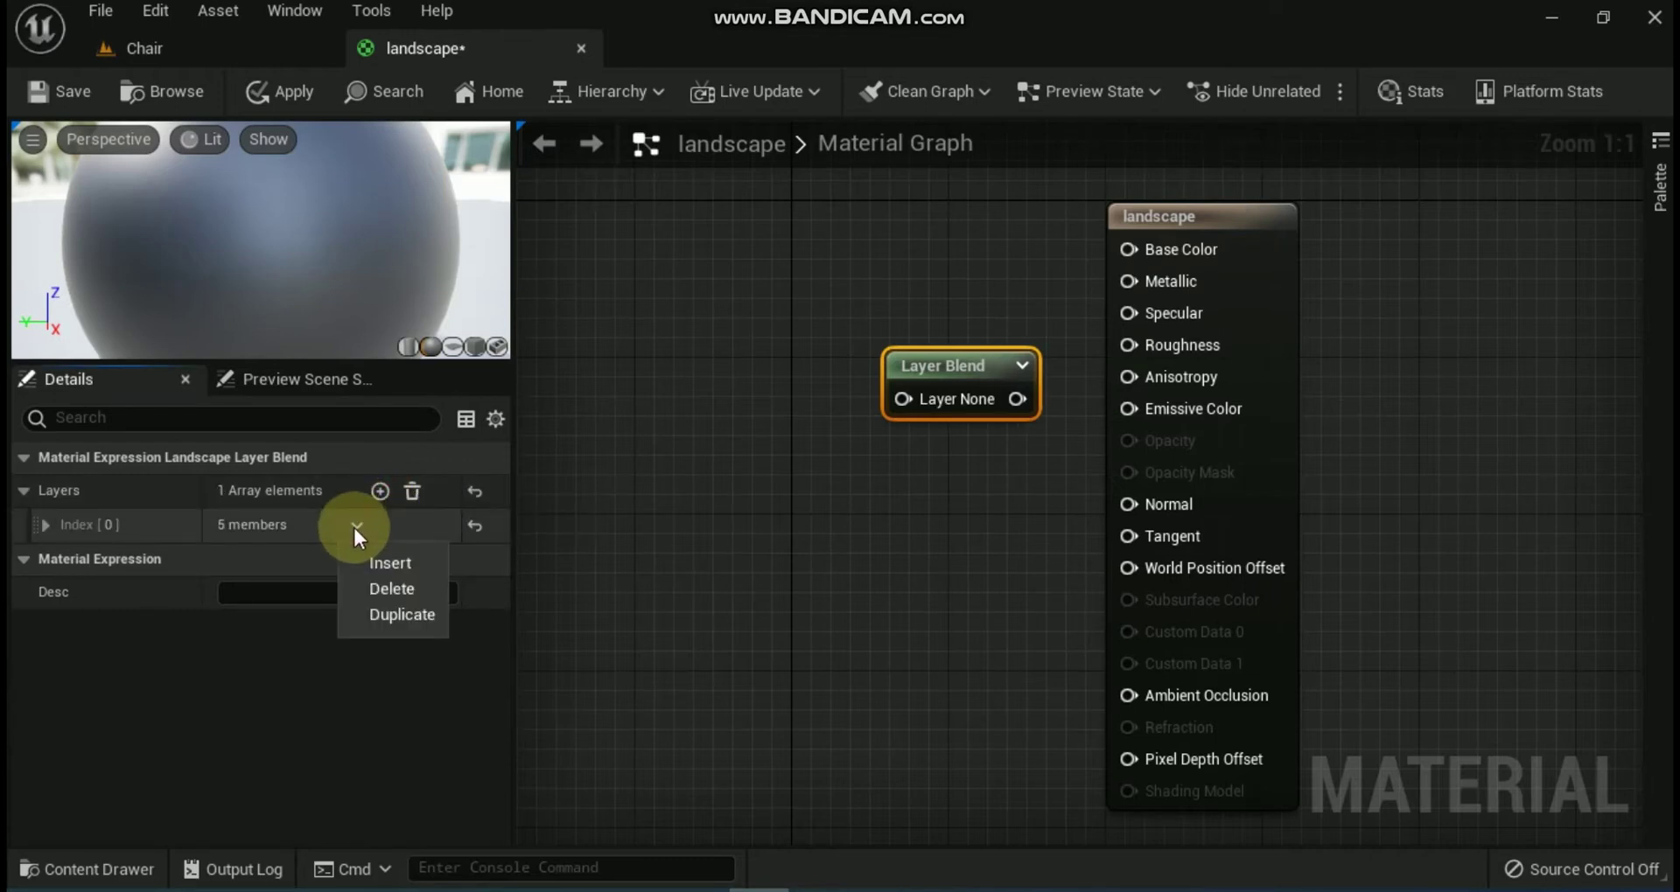
click(201, 523)
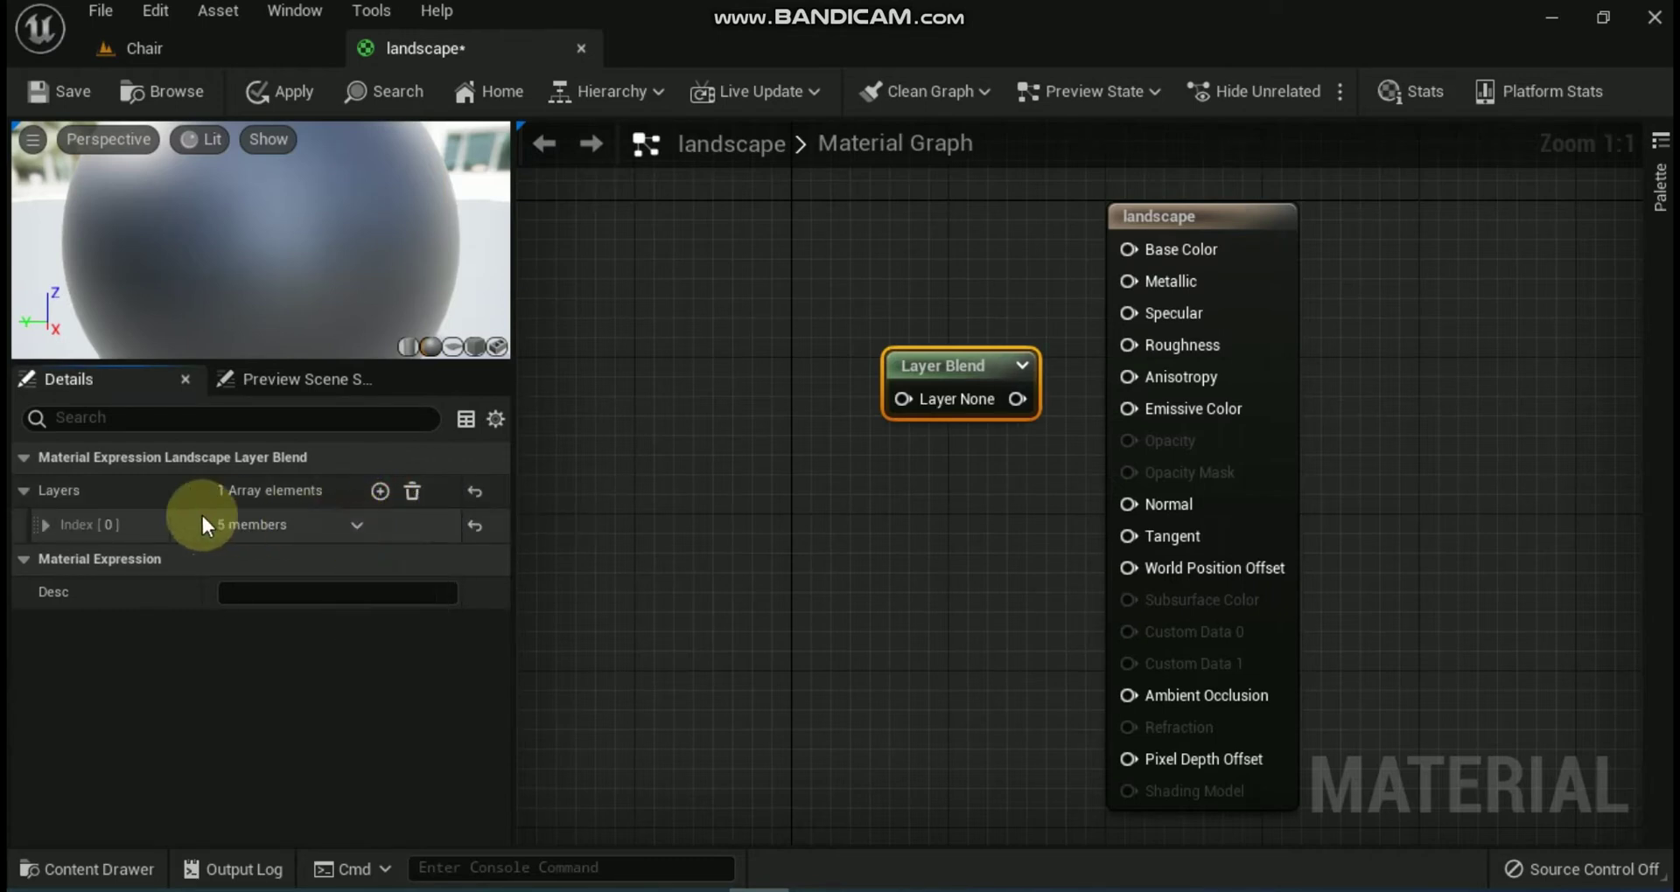
click(45, 526)
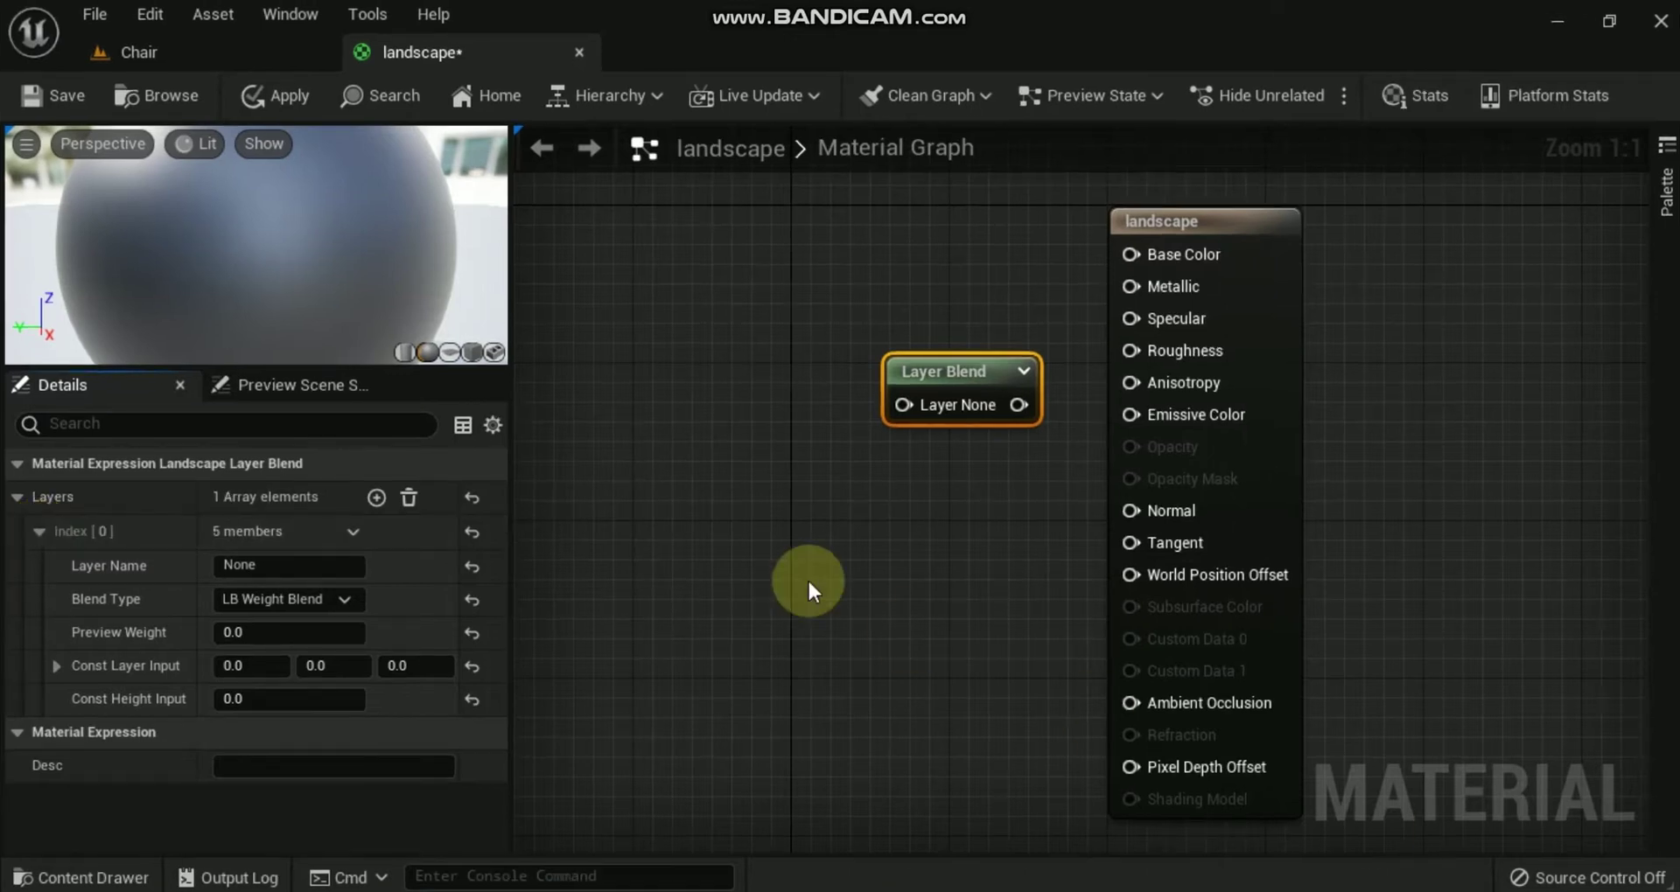
click(375, 498)
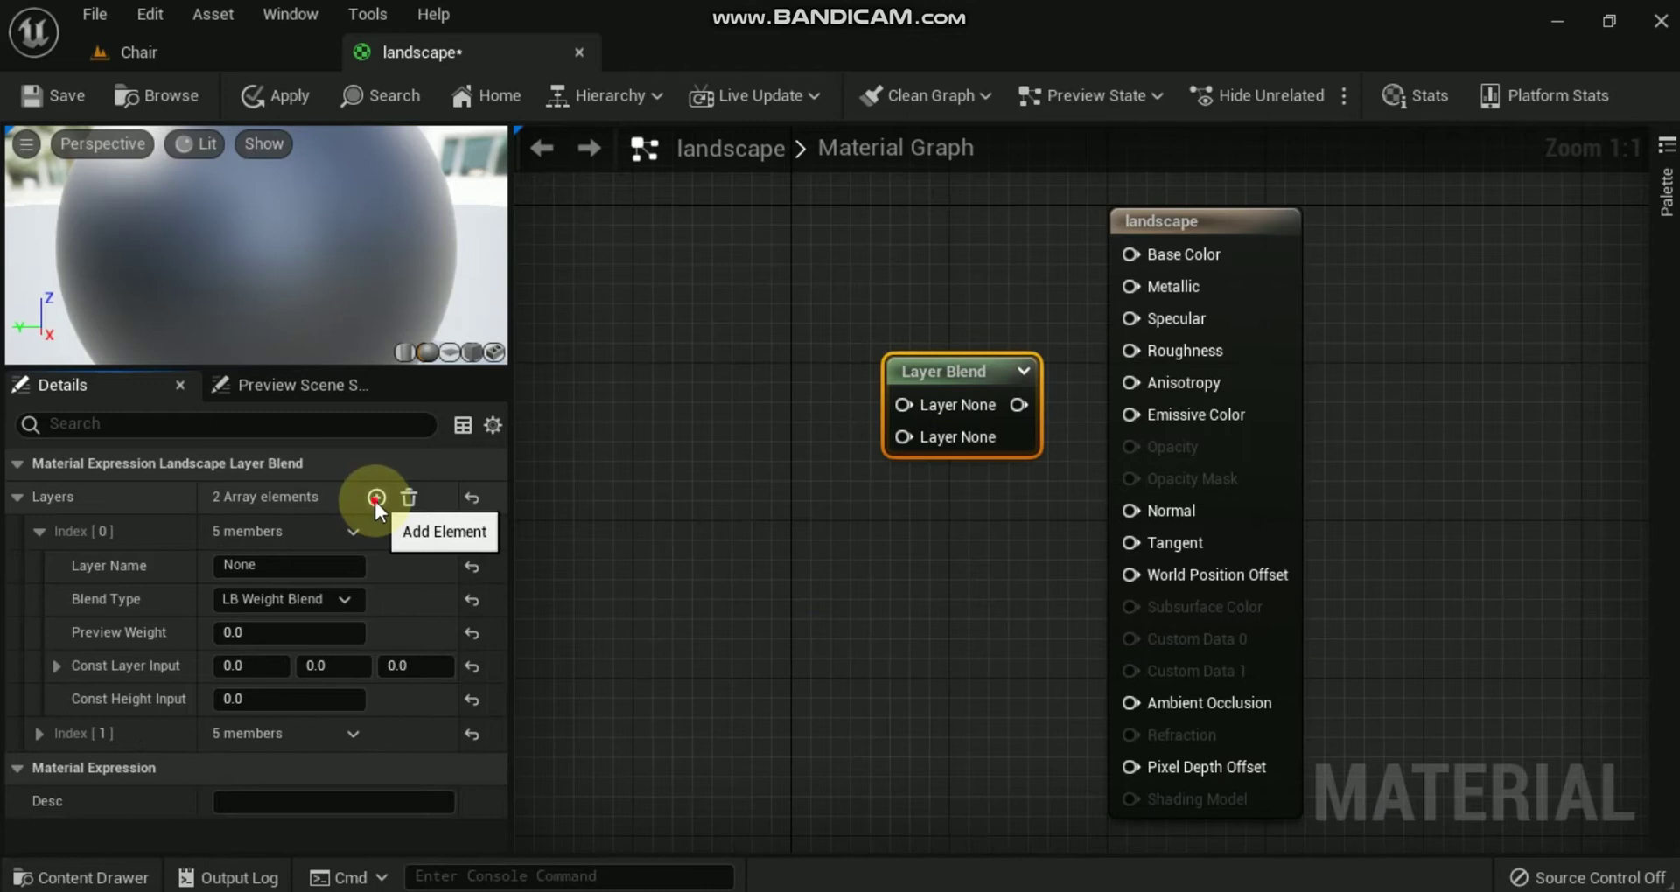
click(376, 497)
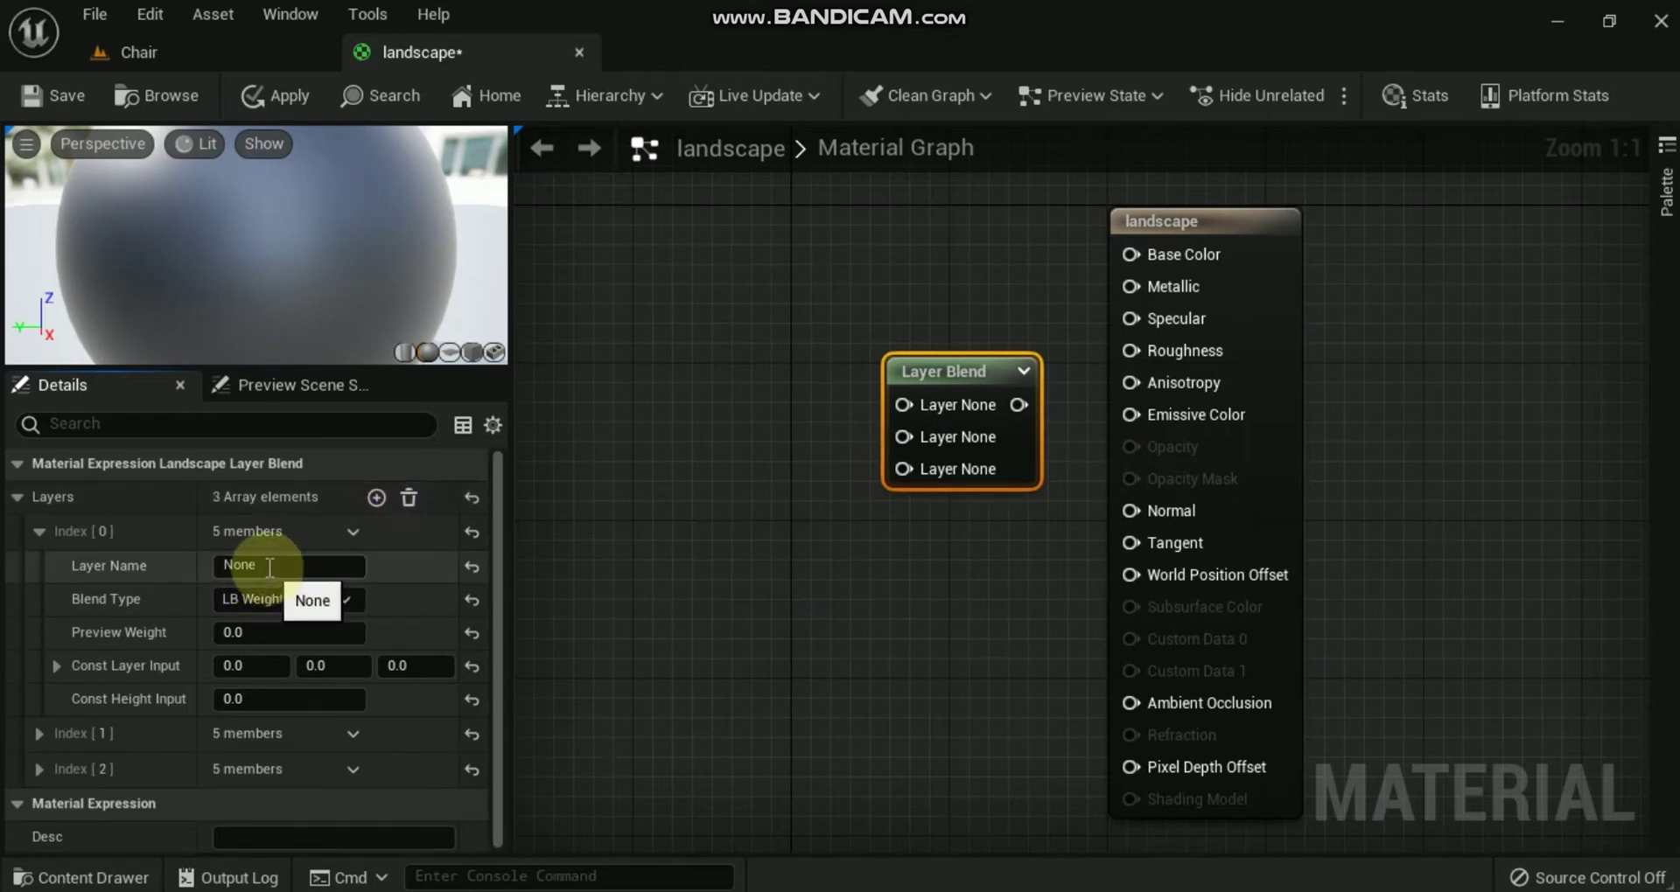
click(269, 567)
text(Soil)
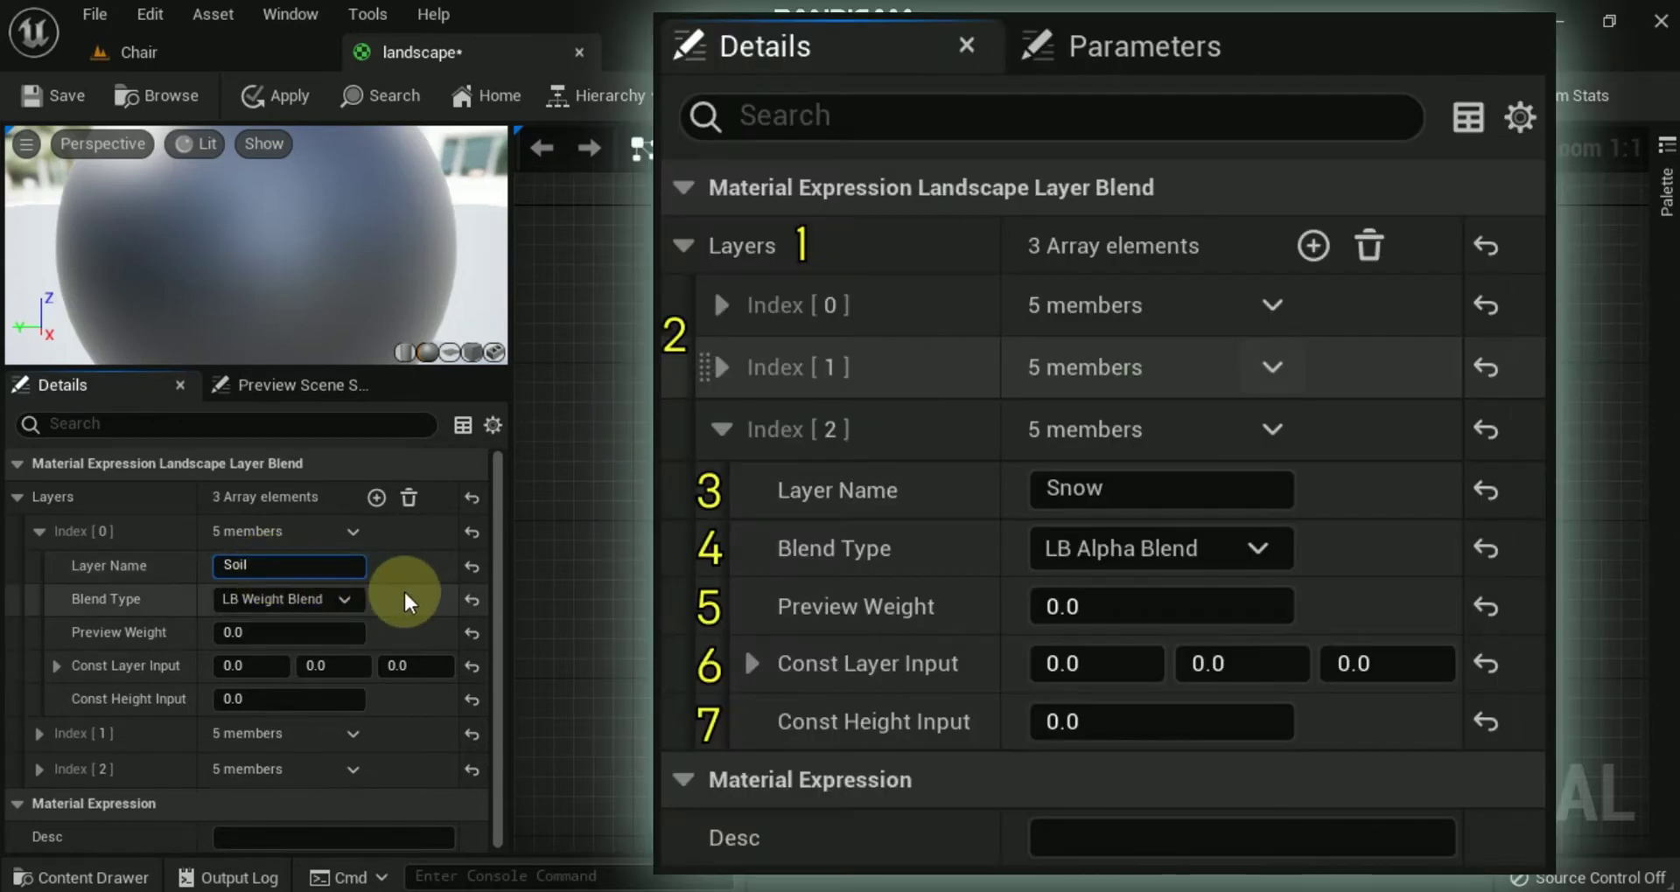
Step: Confirm Soil and name the second and third layers Grass and Snow
click(402, 589)
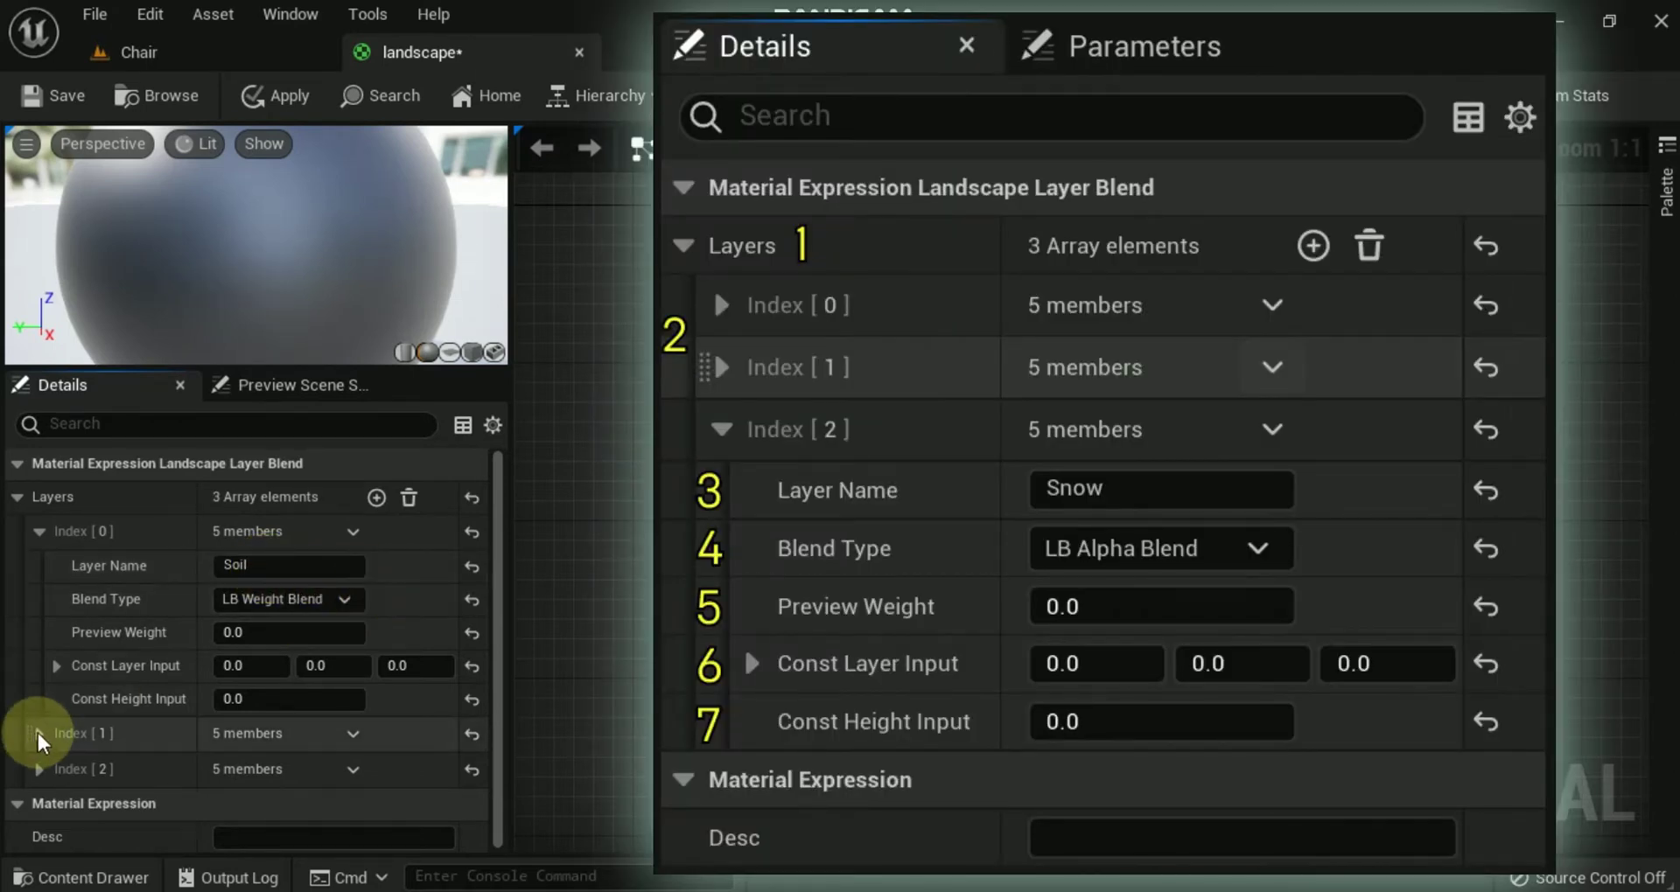
click(38, 733)
click(286, 762)
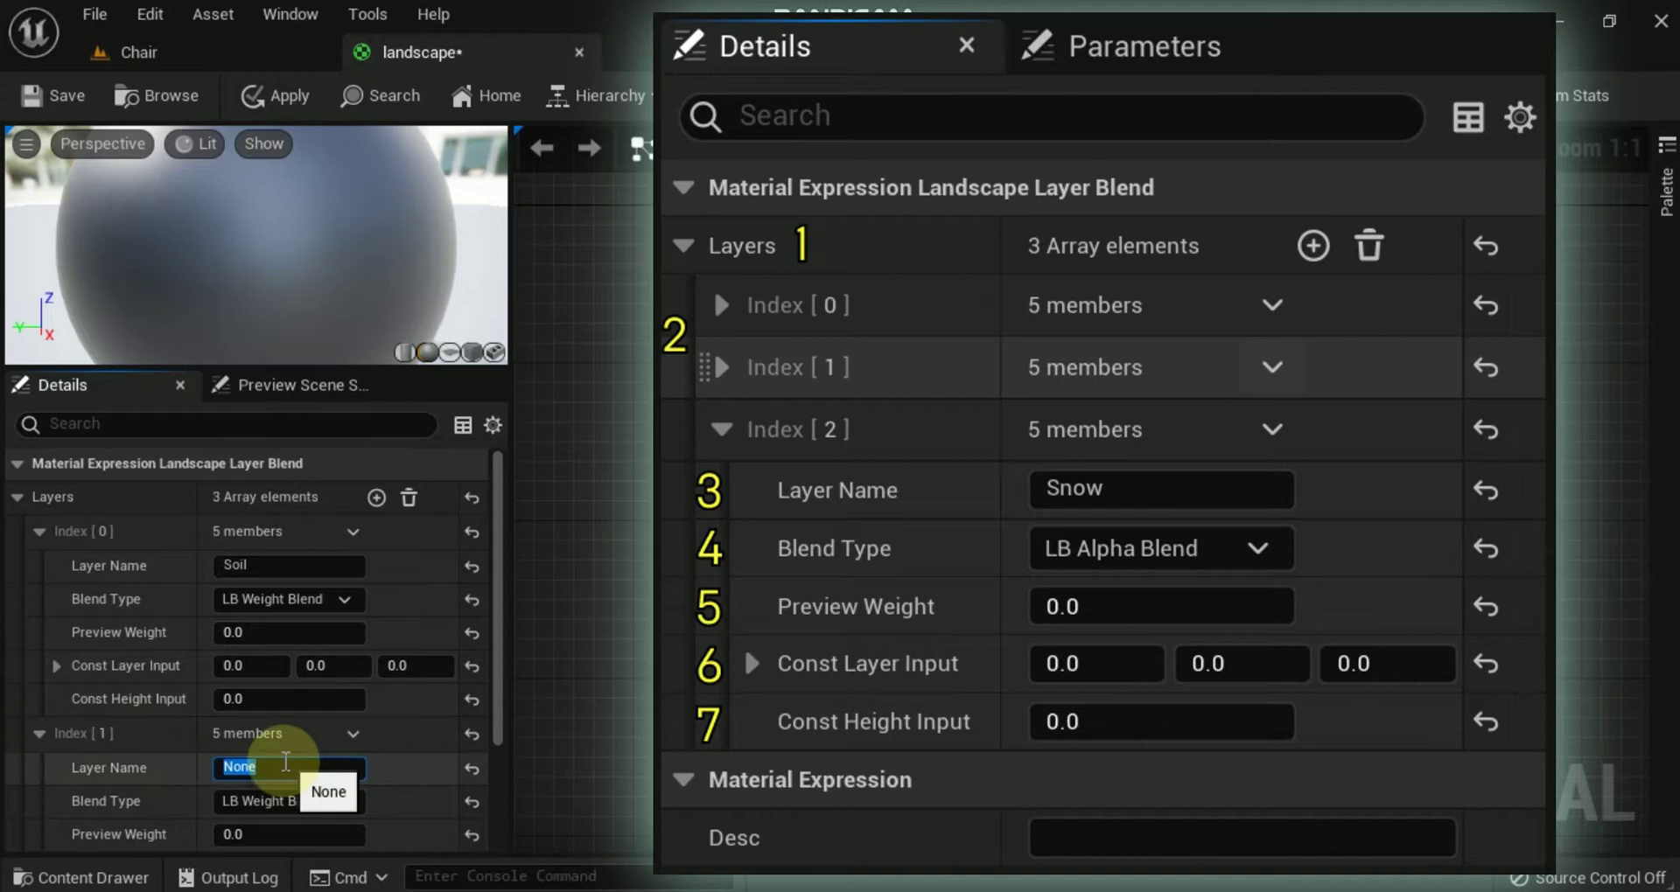
text(Grass)
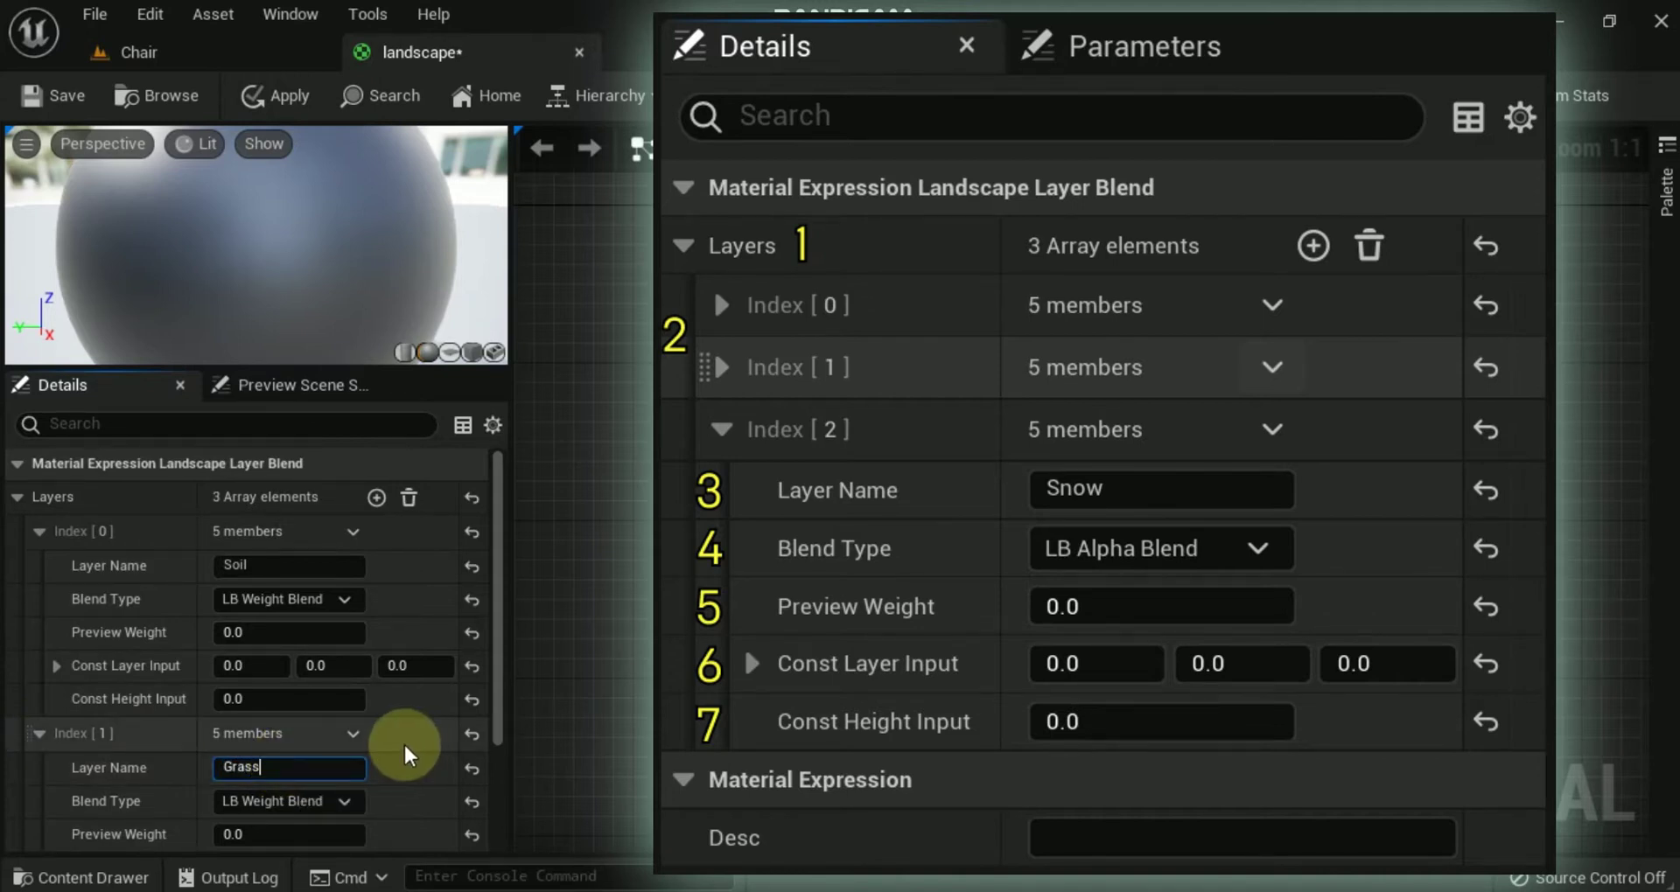
scroll(109, 742, down, 5)
click(38, 768)
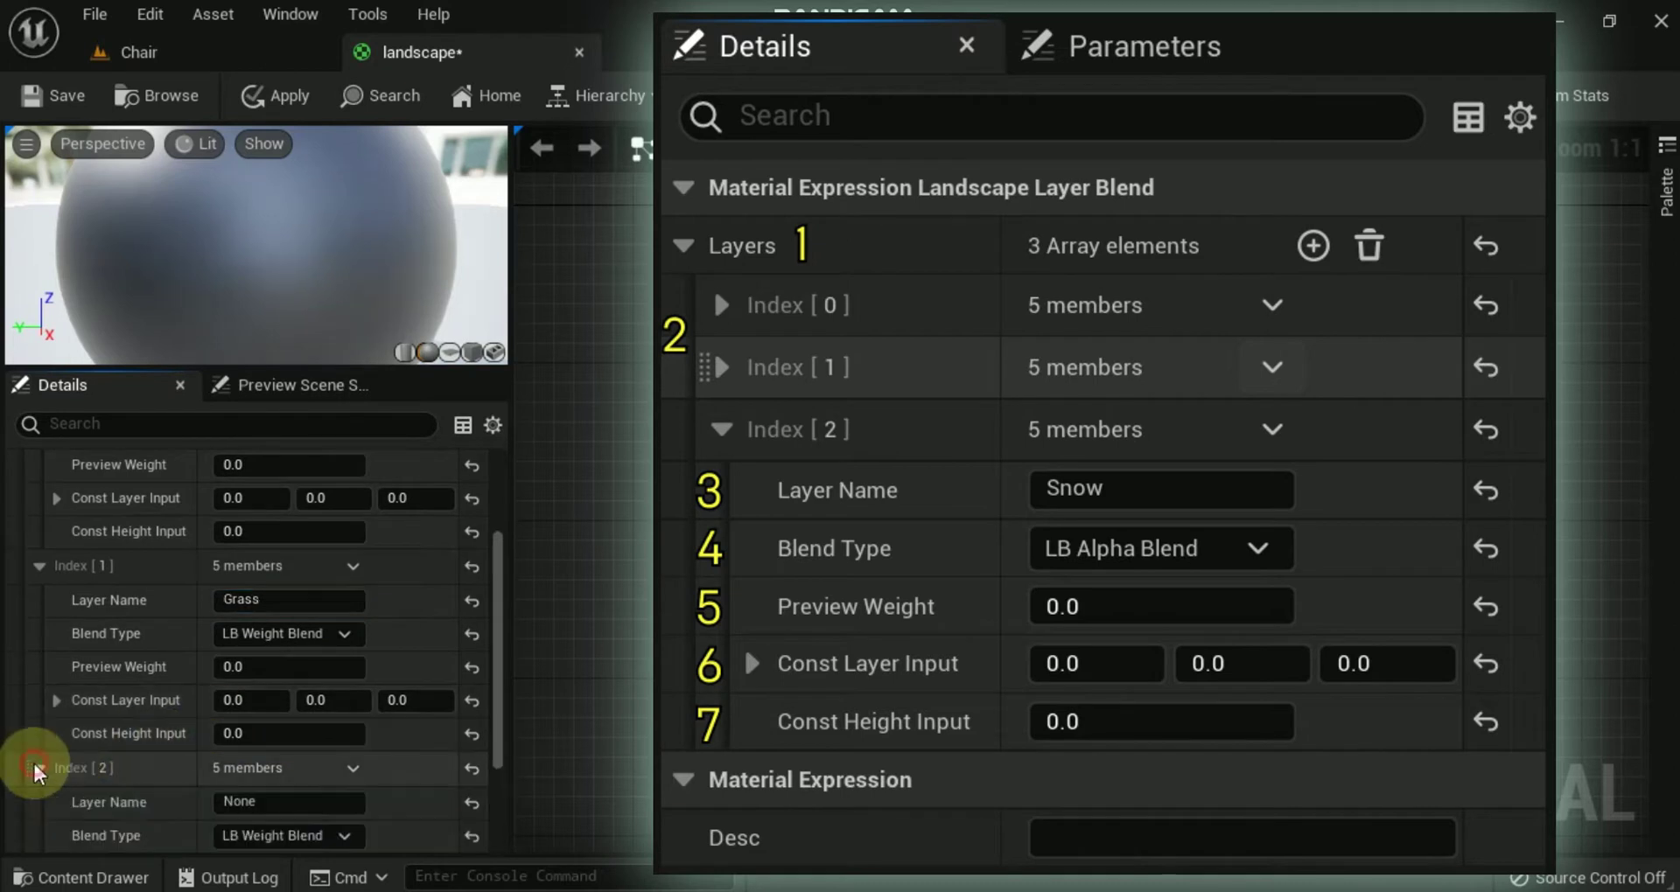
click(281, 800)
double_click(282, 799)
text(S)
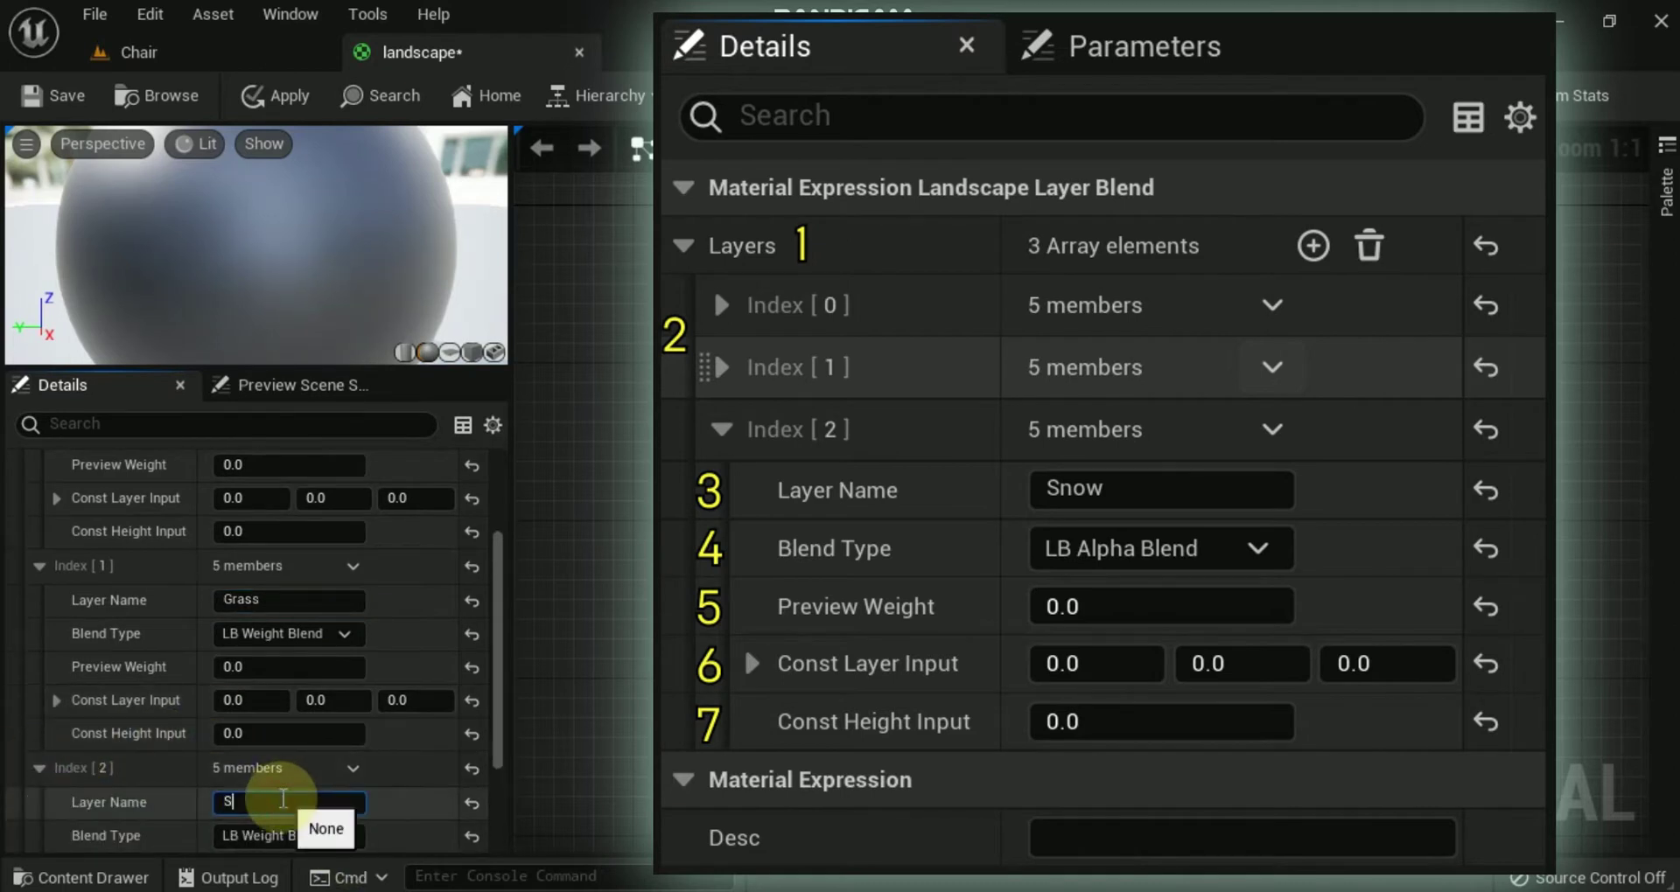
text(now)
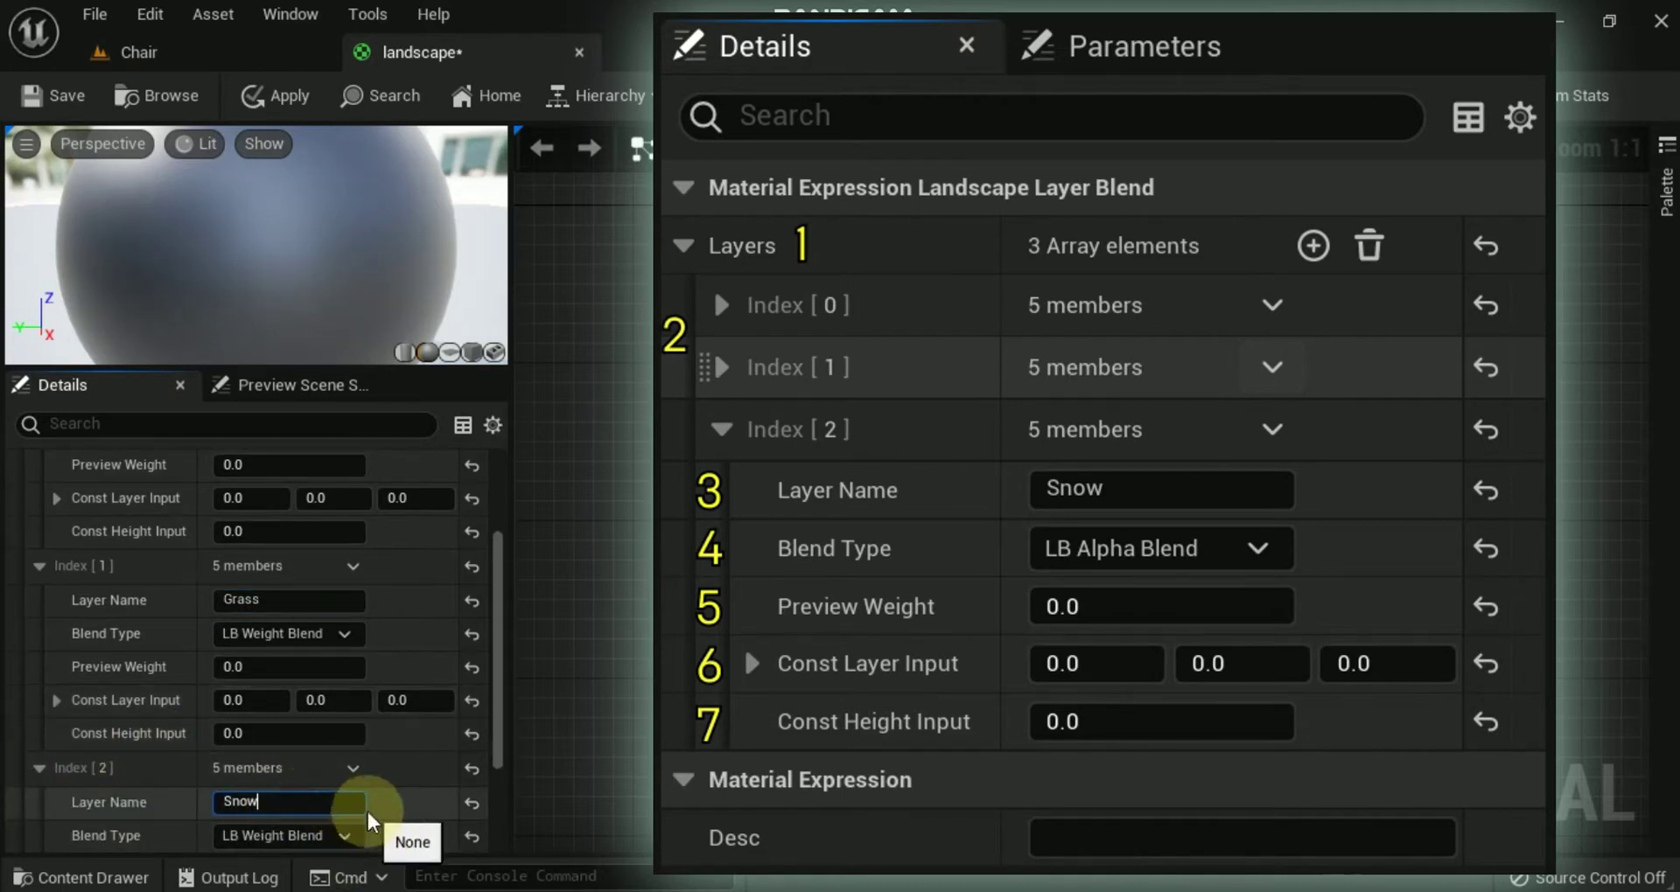
key(Return)
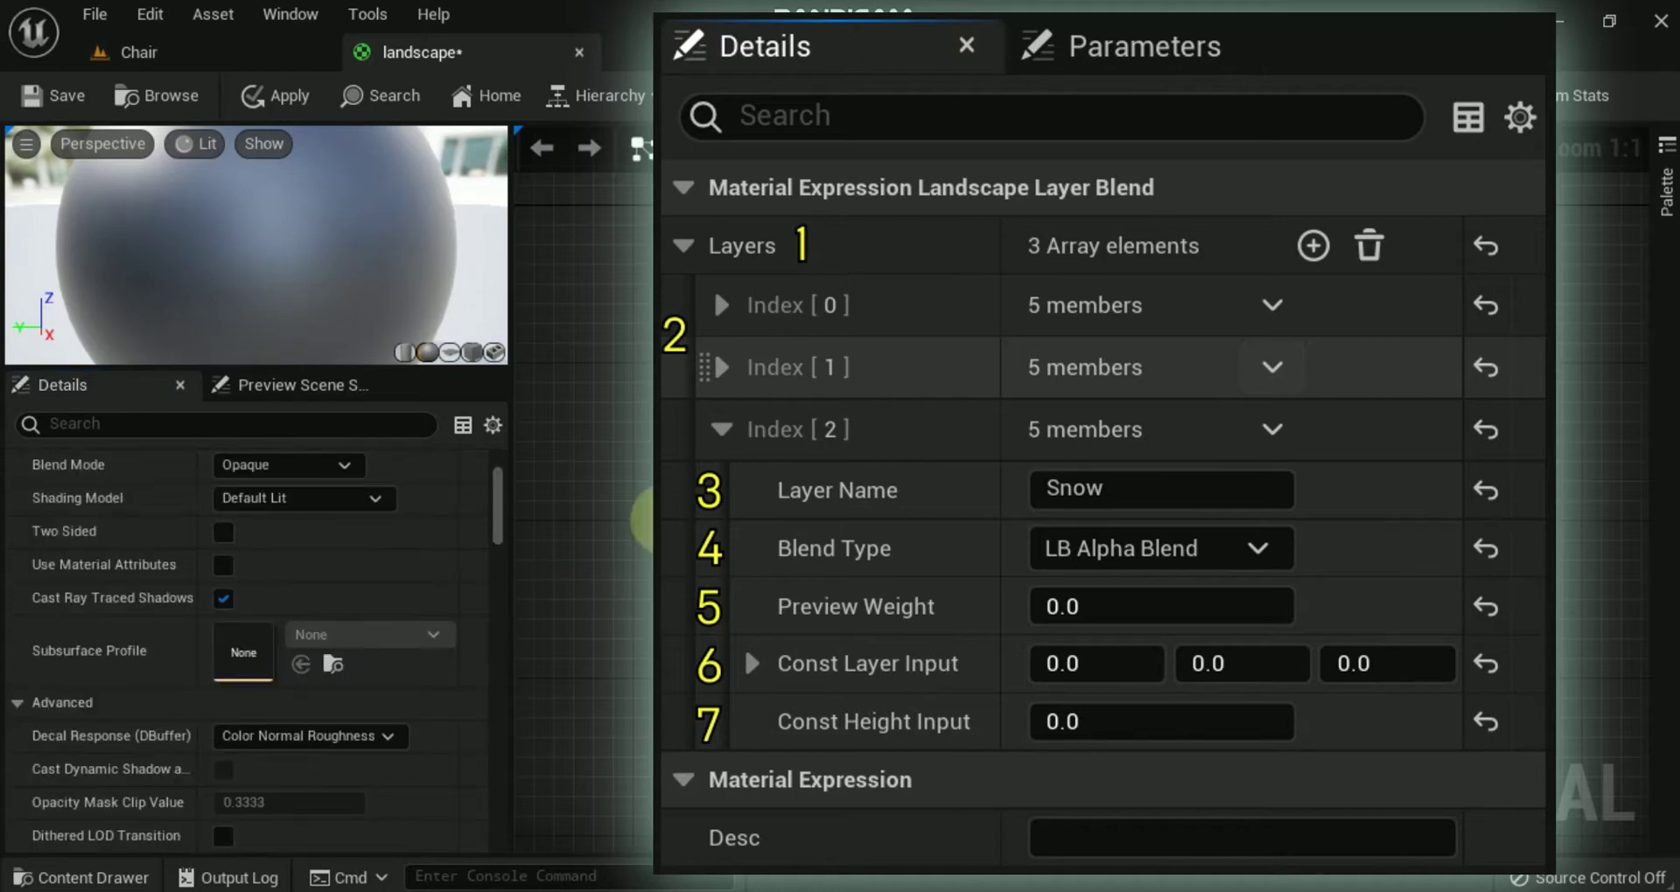
scroll(317, 527, down, 10)
scroll(316, 526, up, 3)
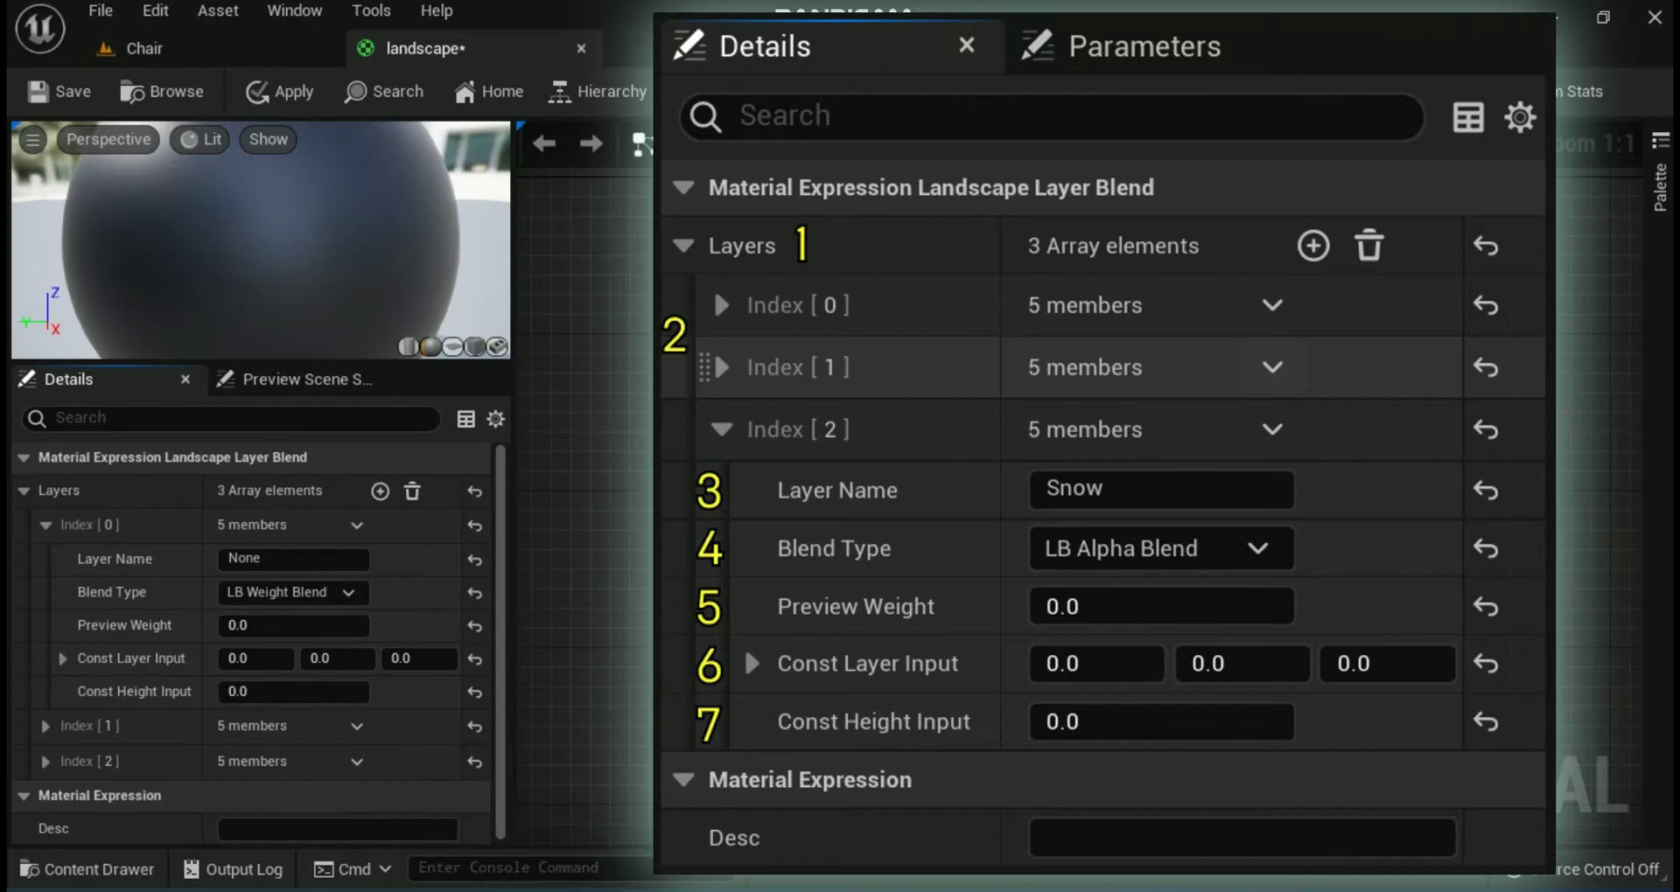
Step: Re-enter the layer names Soil, Grass and Snow, confirming each with Enter
click(283, 558)
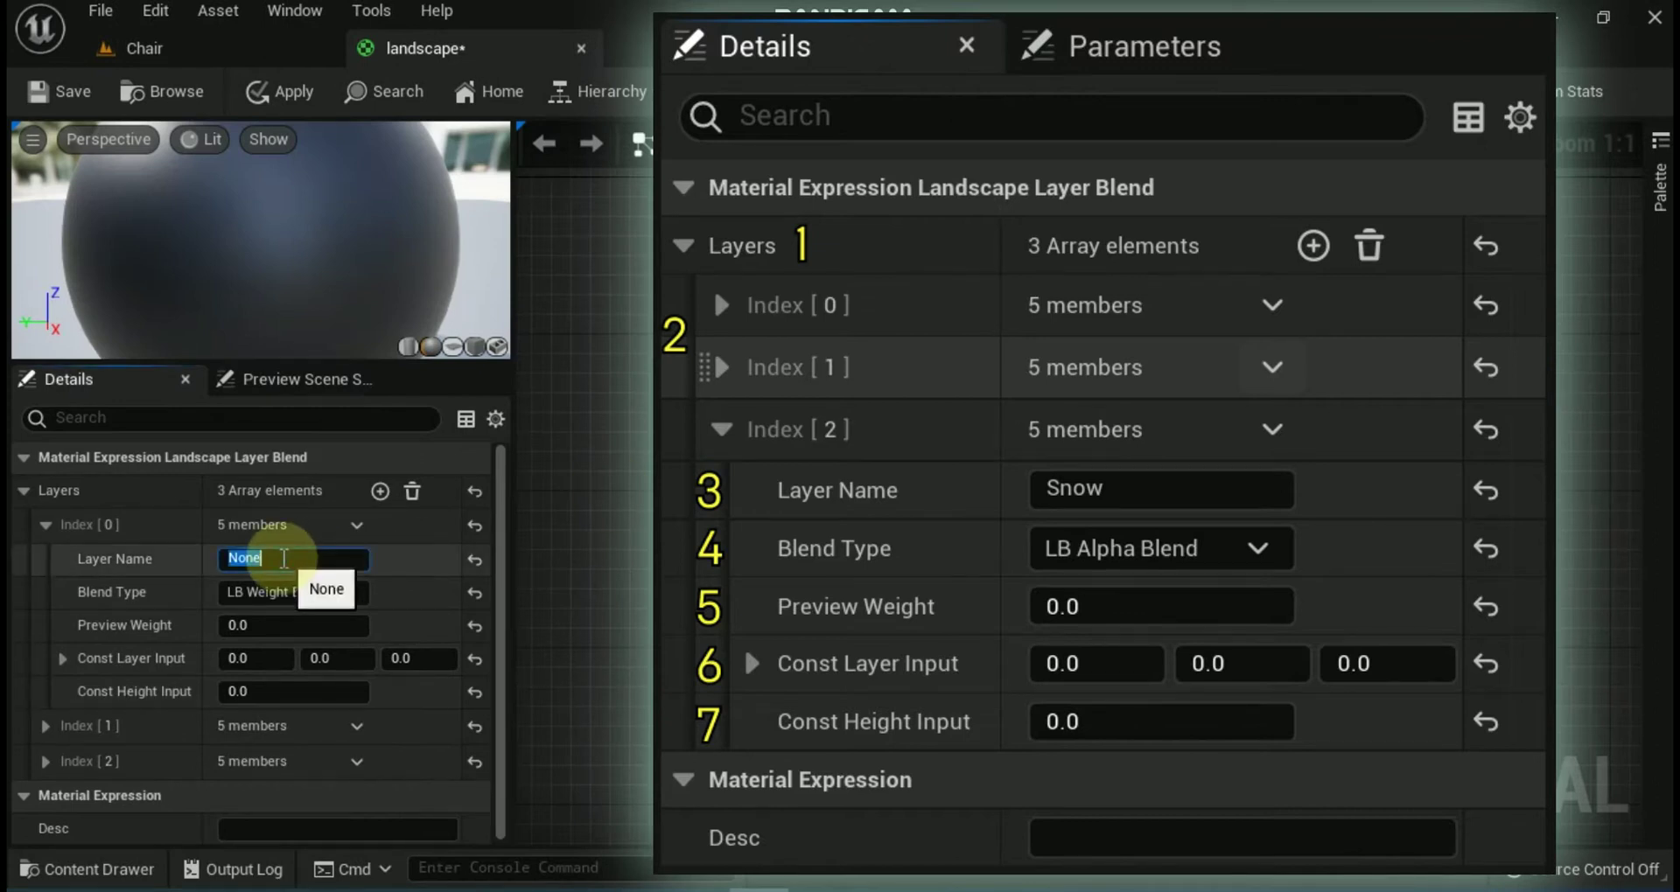
text(Soil)
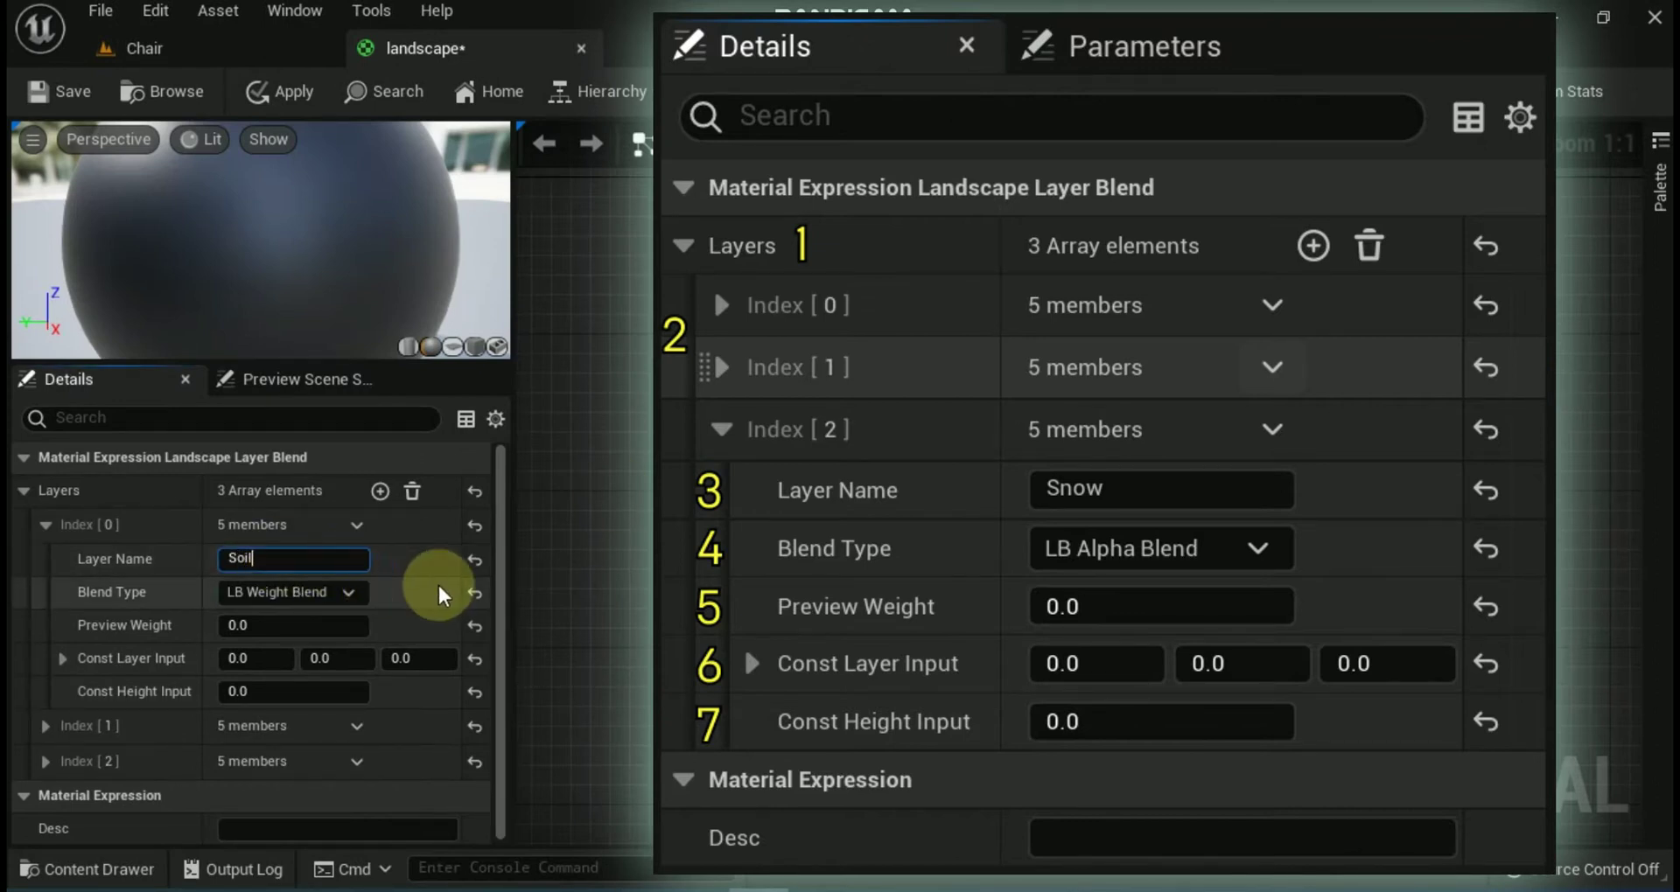
key(Return)
click(44, 725)
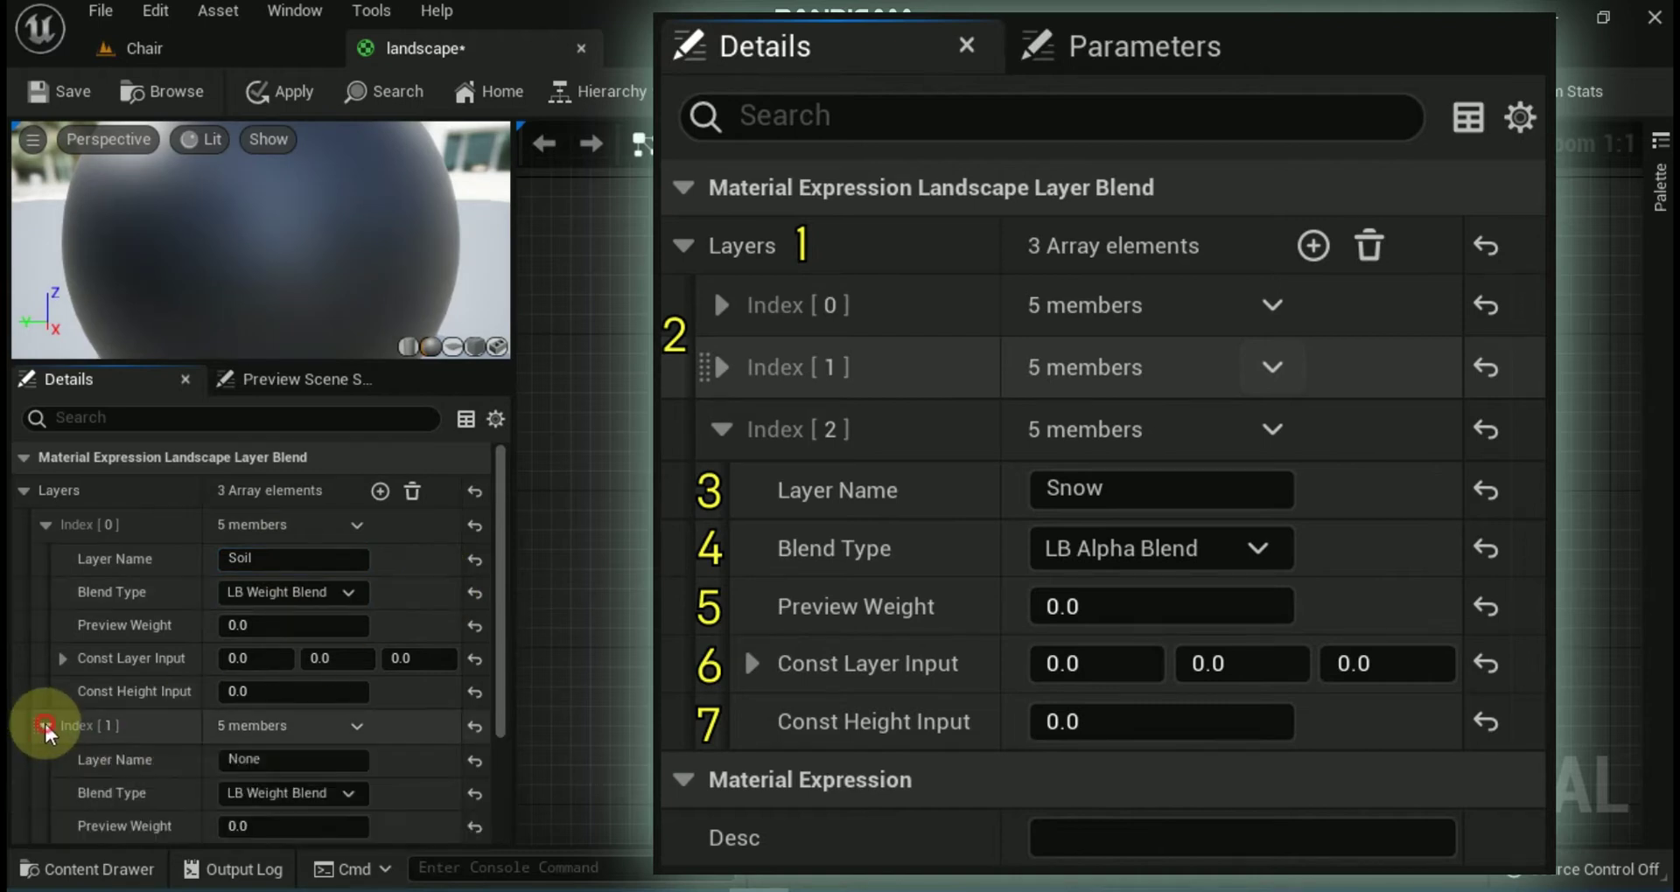
click(268, 756)
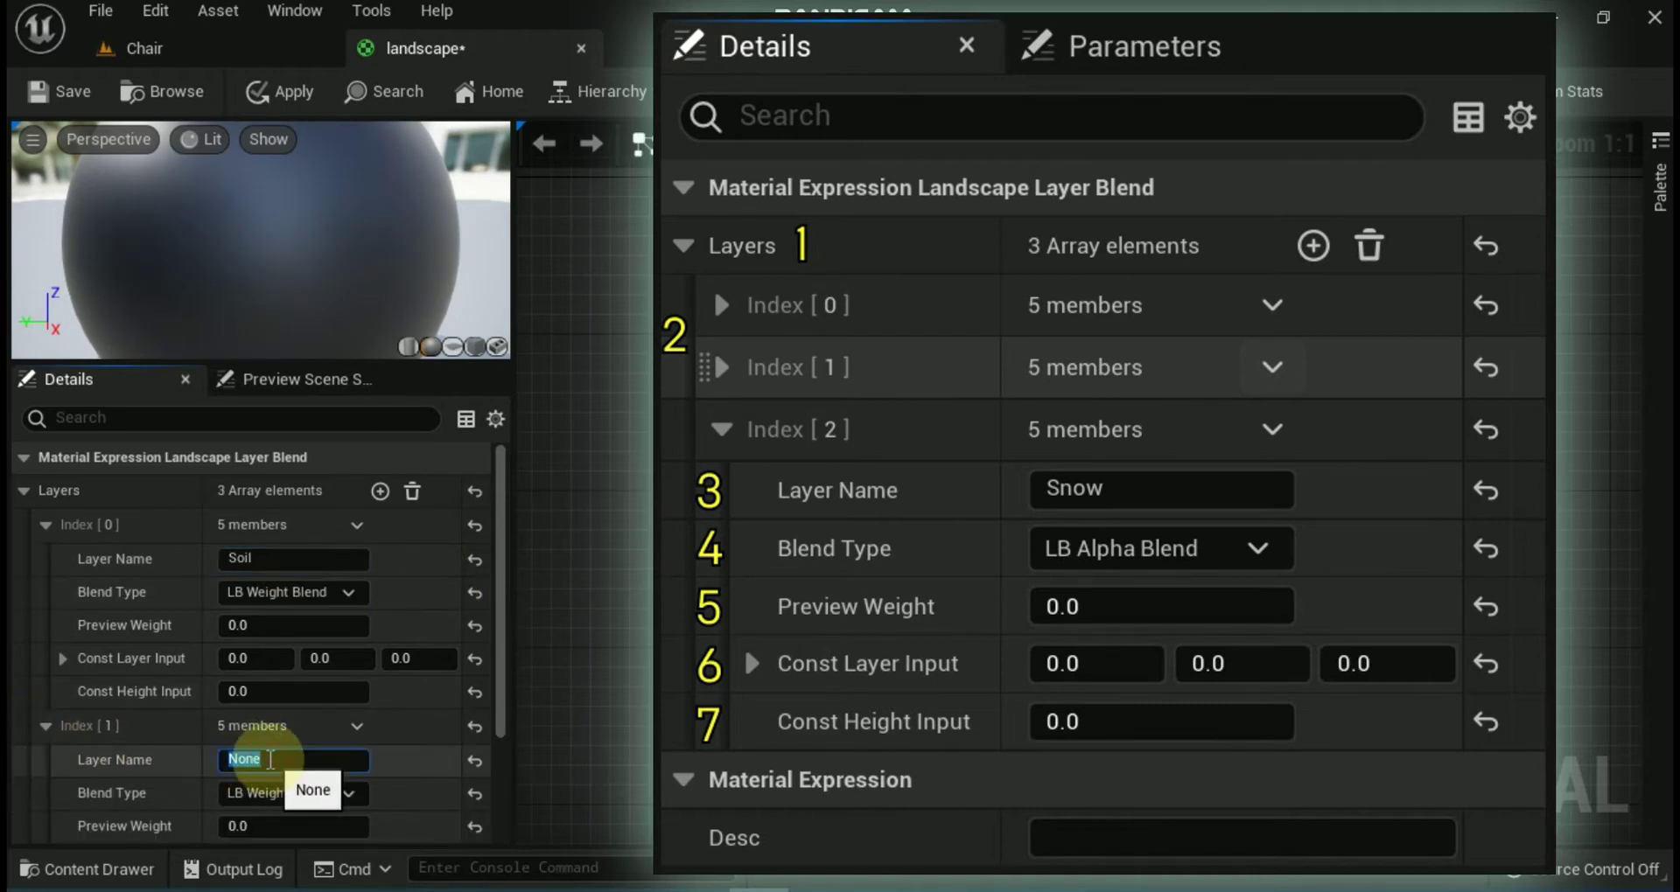
text(Grass)
key(Return)
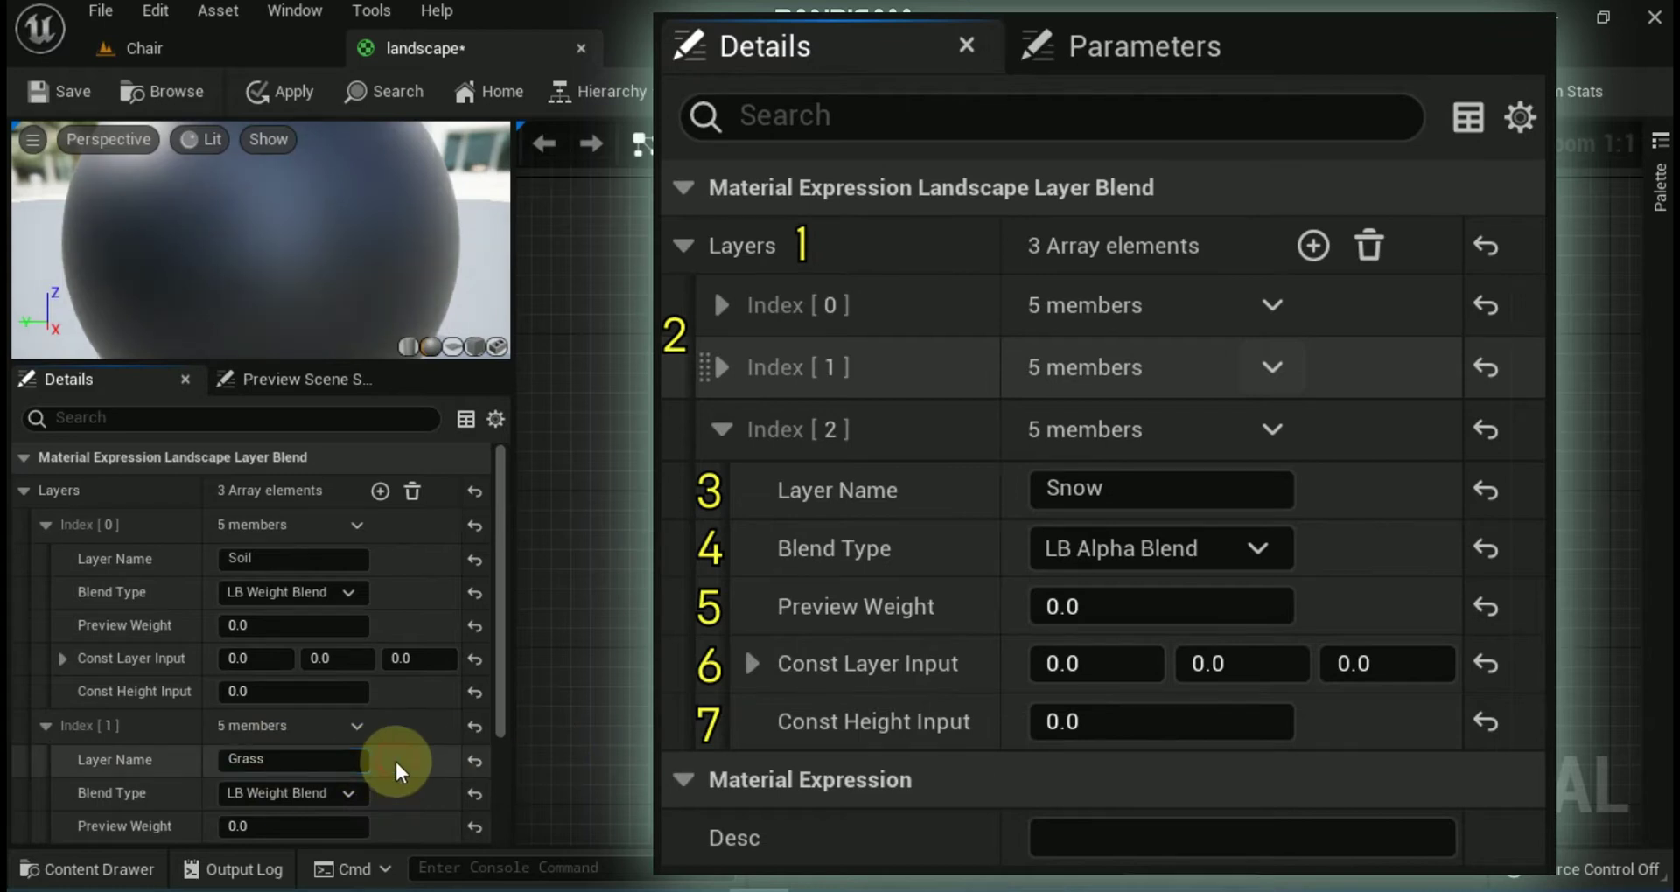
scroll(404, 753, down, 3)
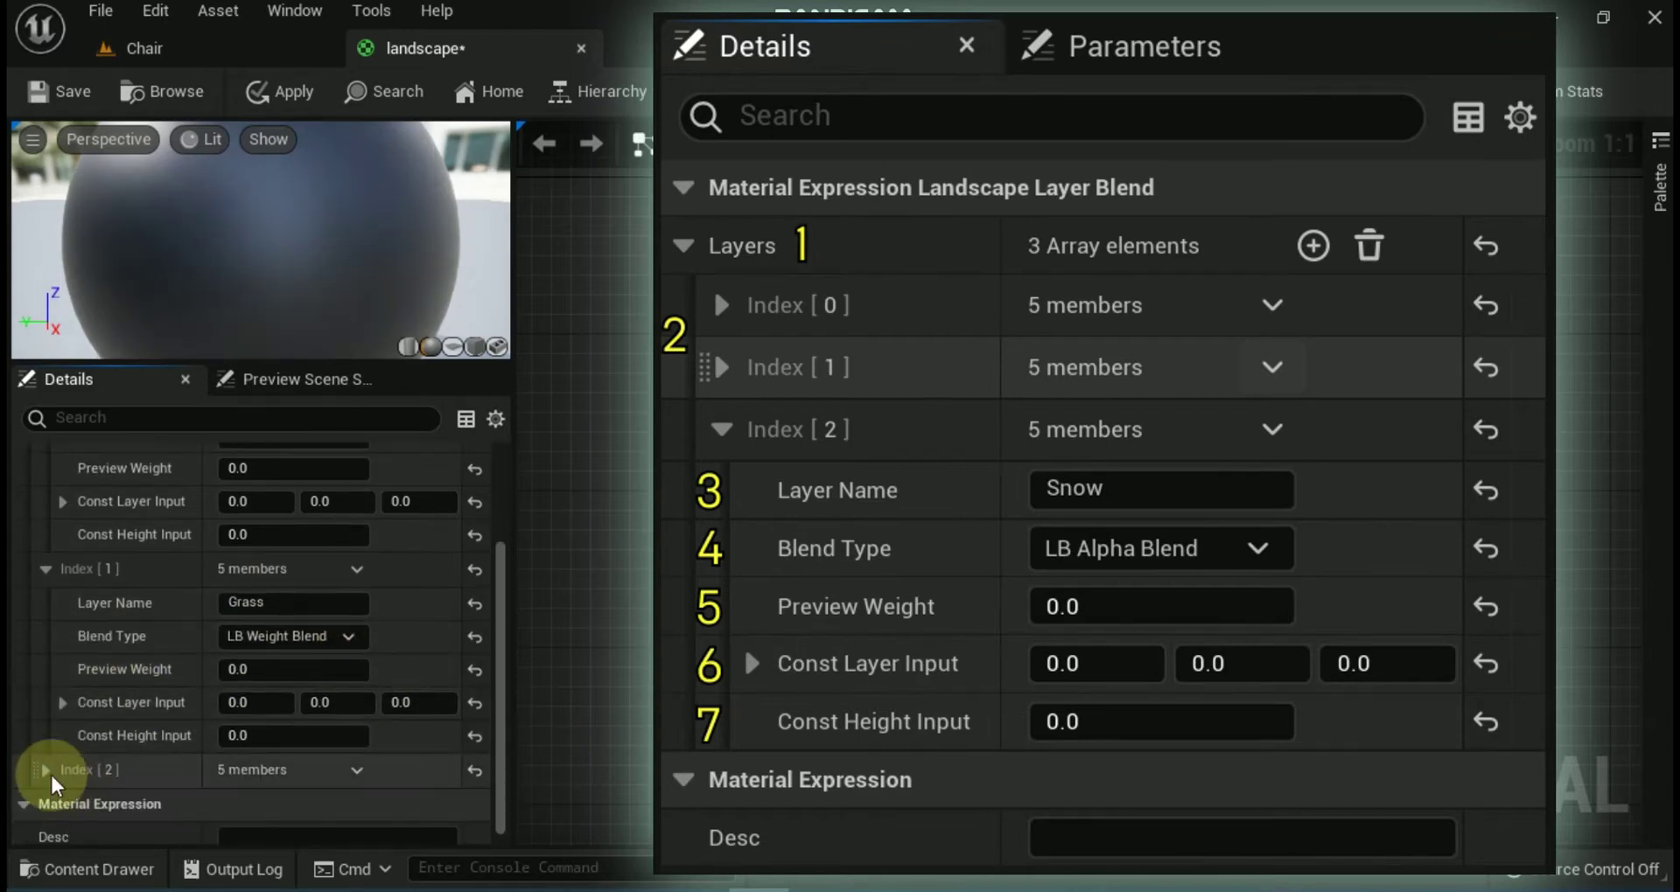
click(44, 770)
click(274, 802)
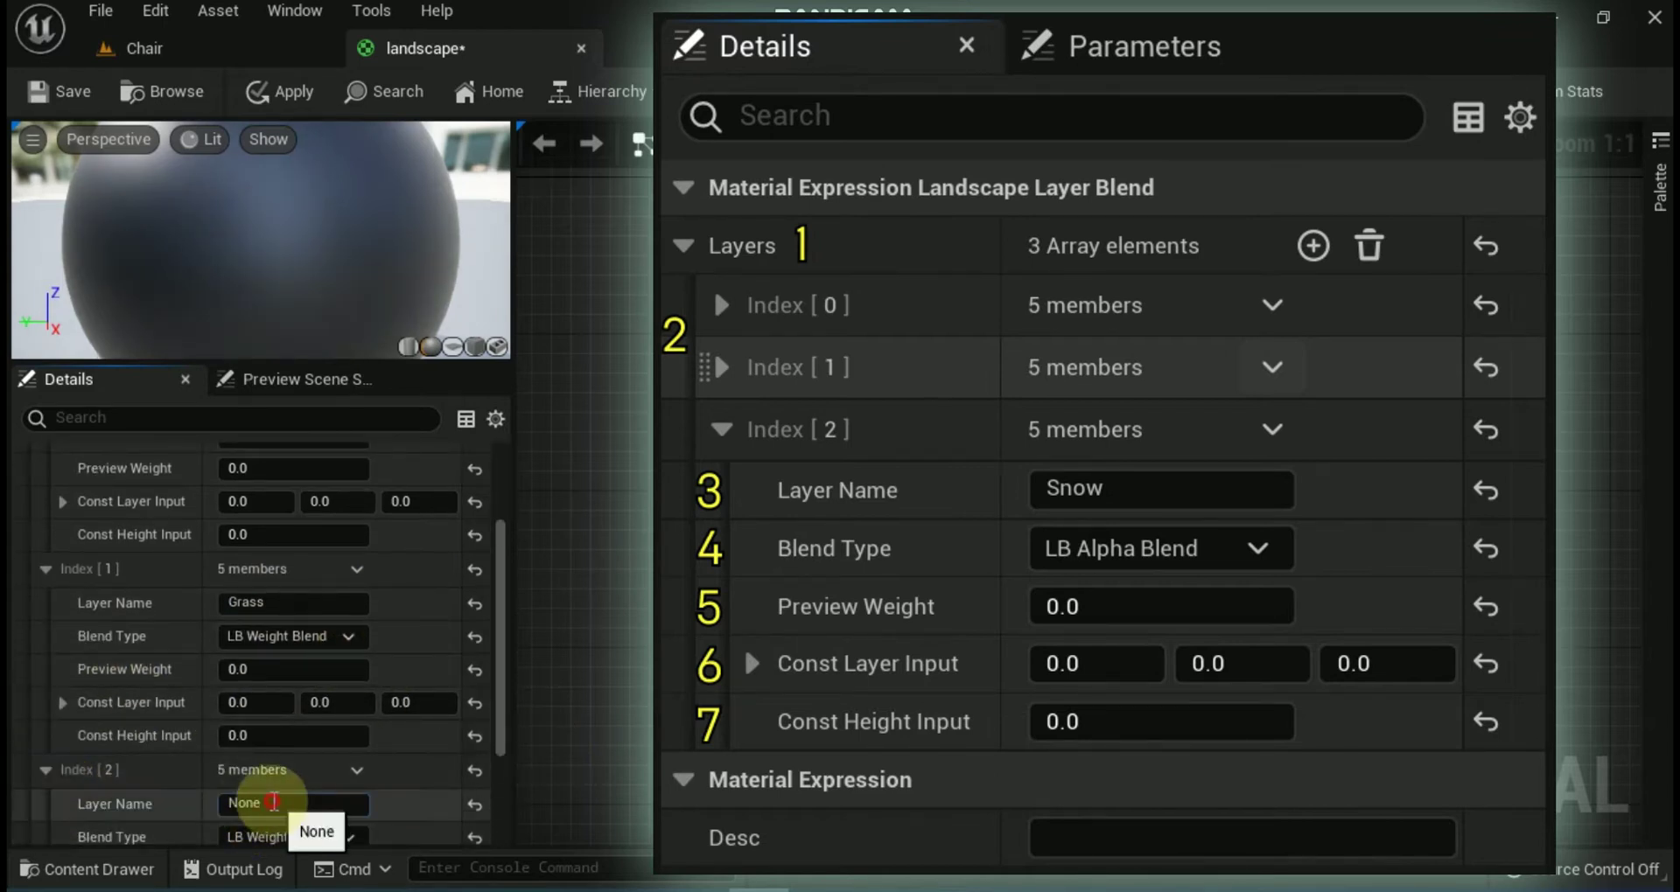
text(Snow)
key(Return)
scroll(417, 630, up, 2)
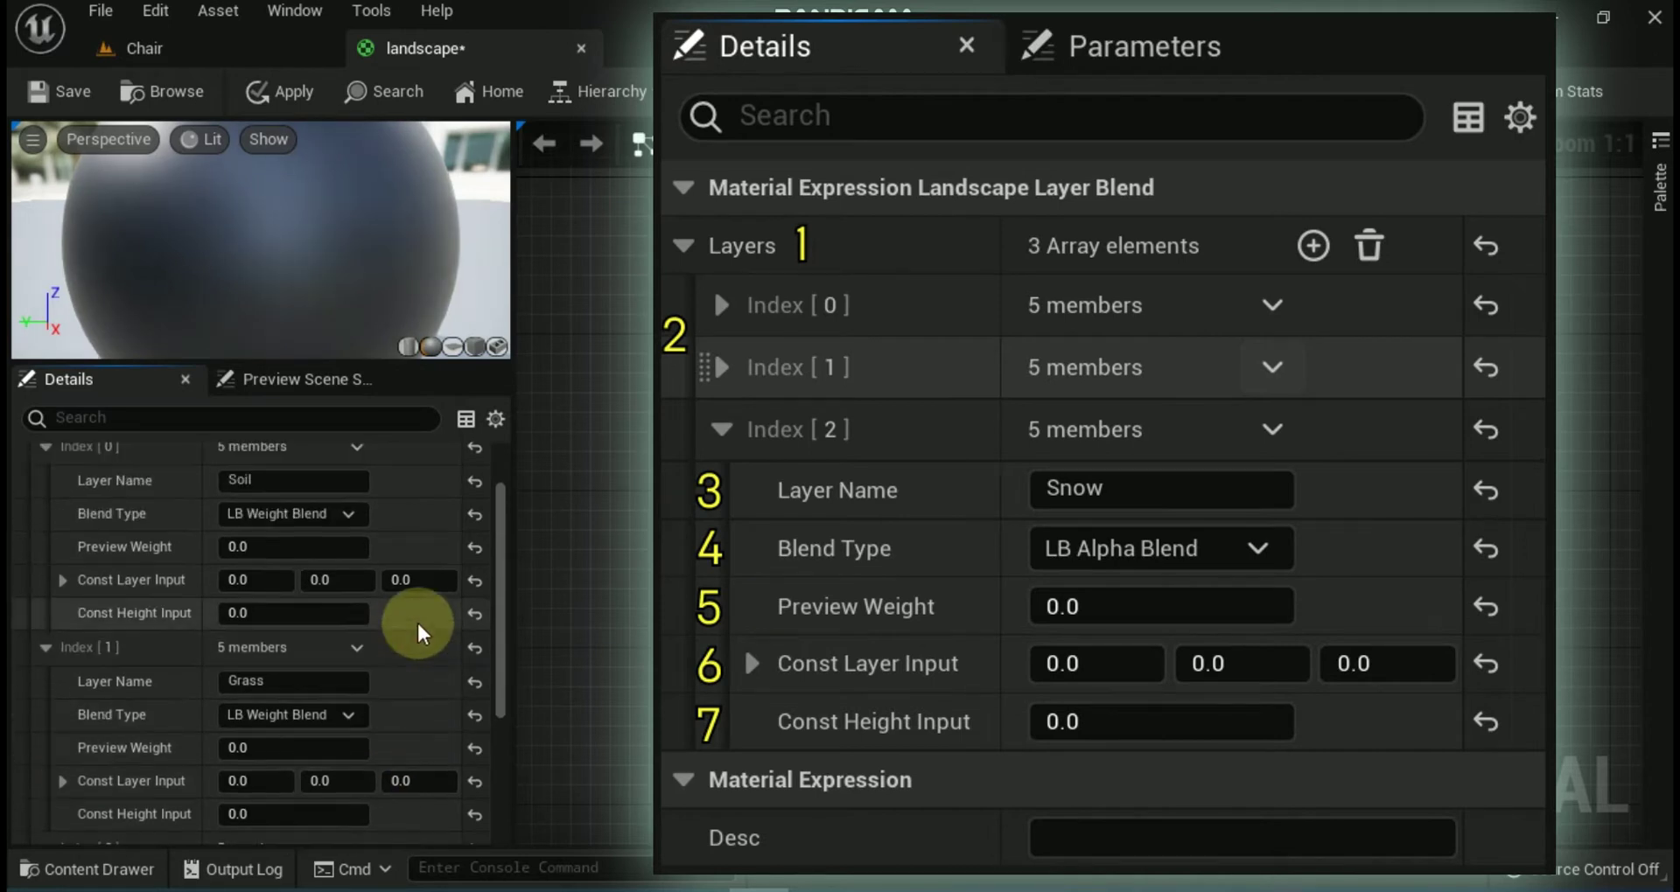
Step: Switch the Grass layer's Blend Type to LB Height Blend
click(349, 715)
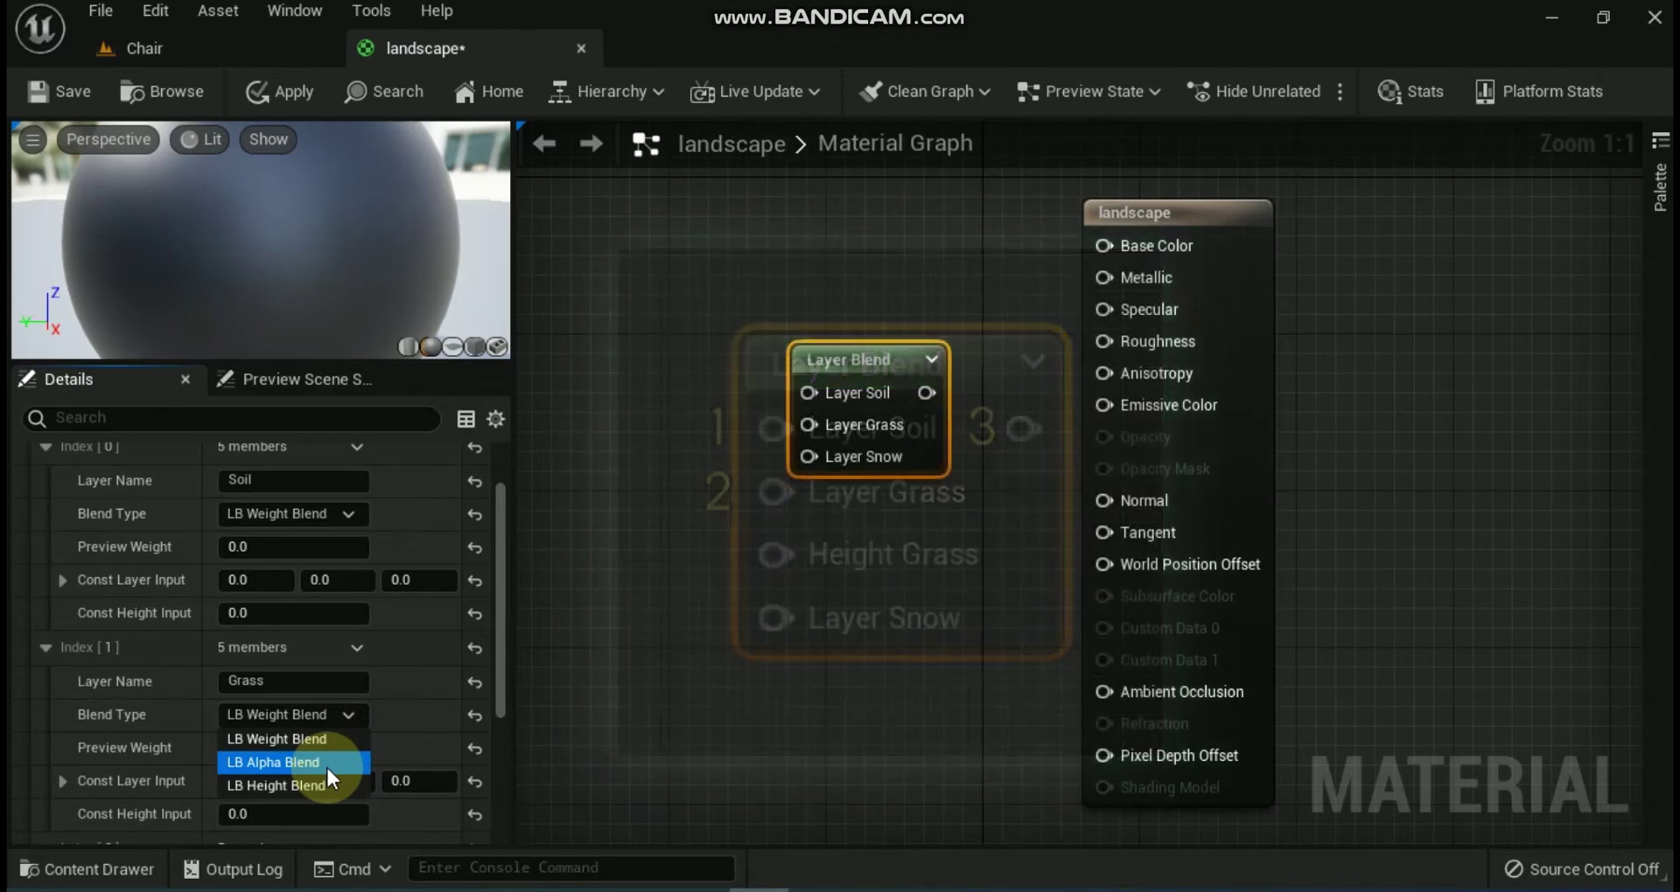
click(332, 787)
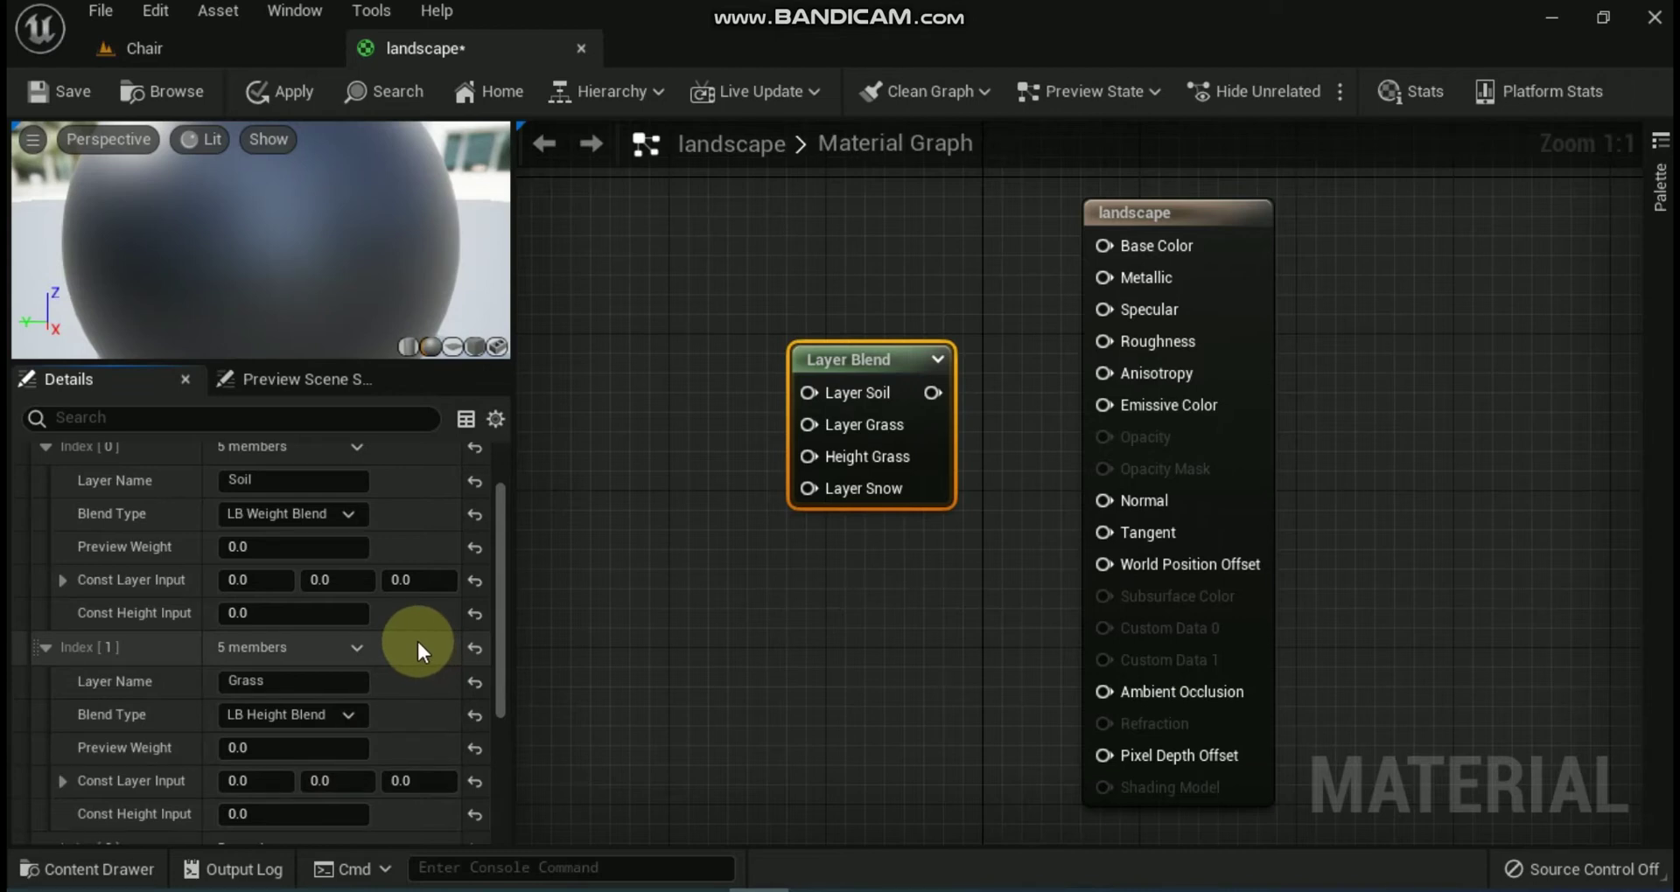
Step: Reselect the Layer Blend node and open the Snow layer's Blend Type dropdown
click(658, 476)
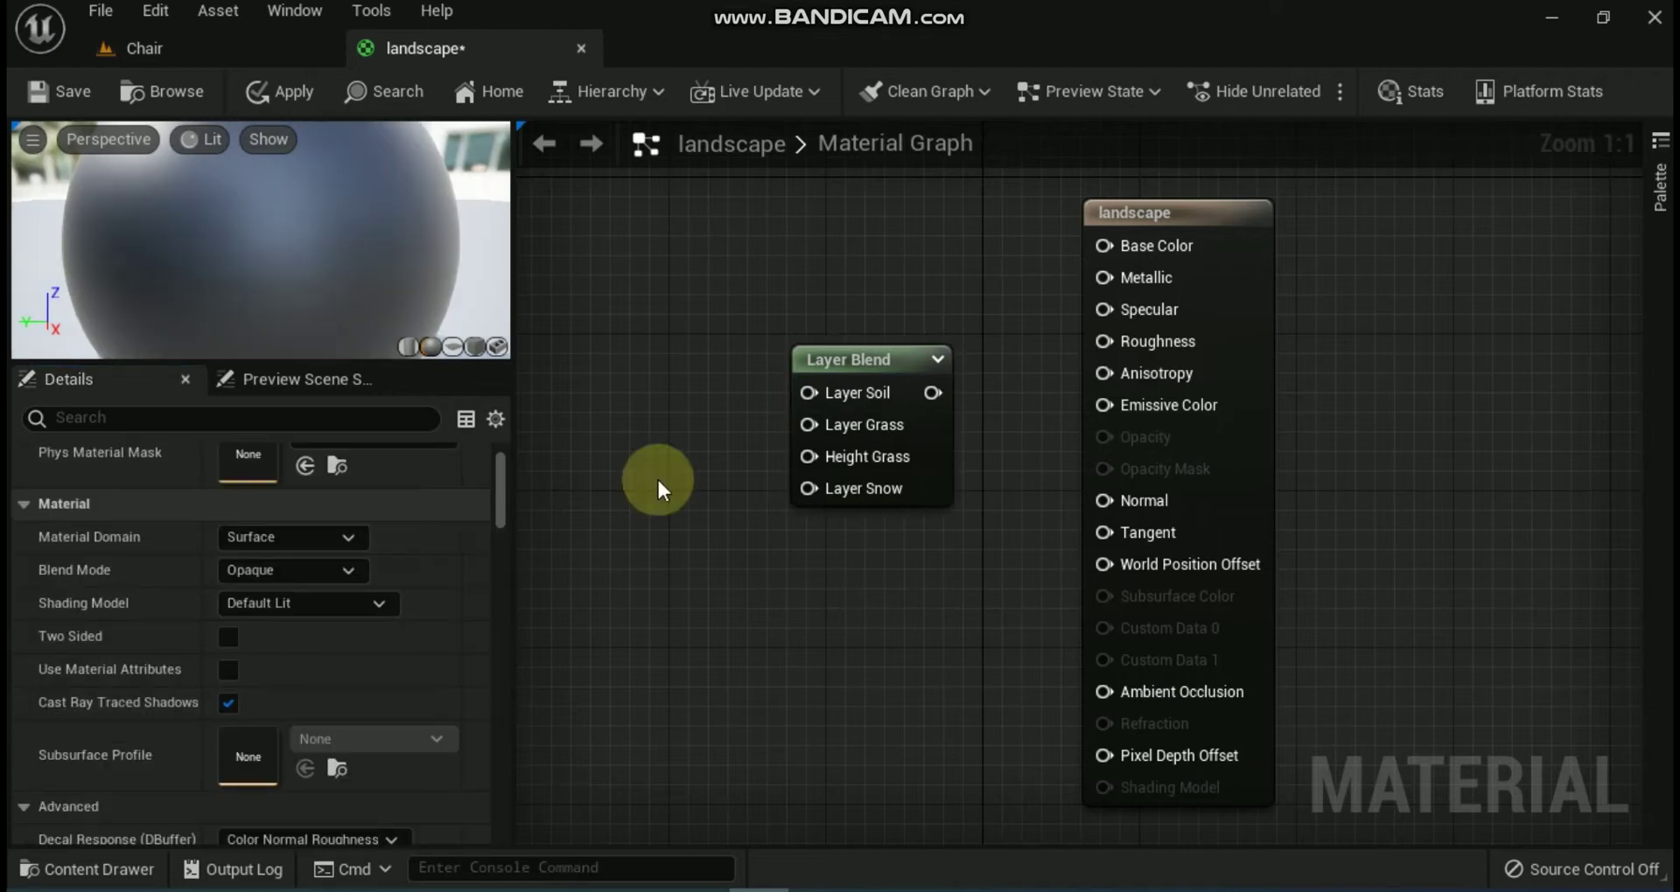
click(854, 361)
scroll(380, 685, down, 6)
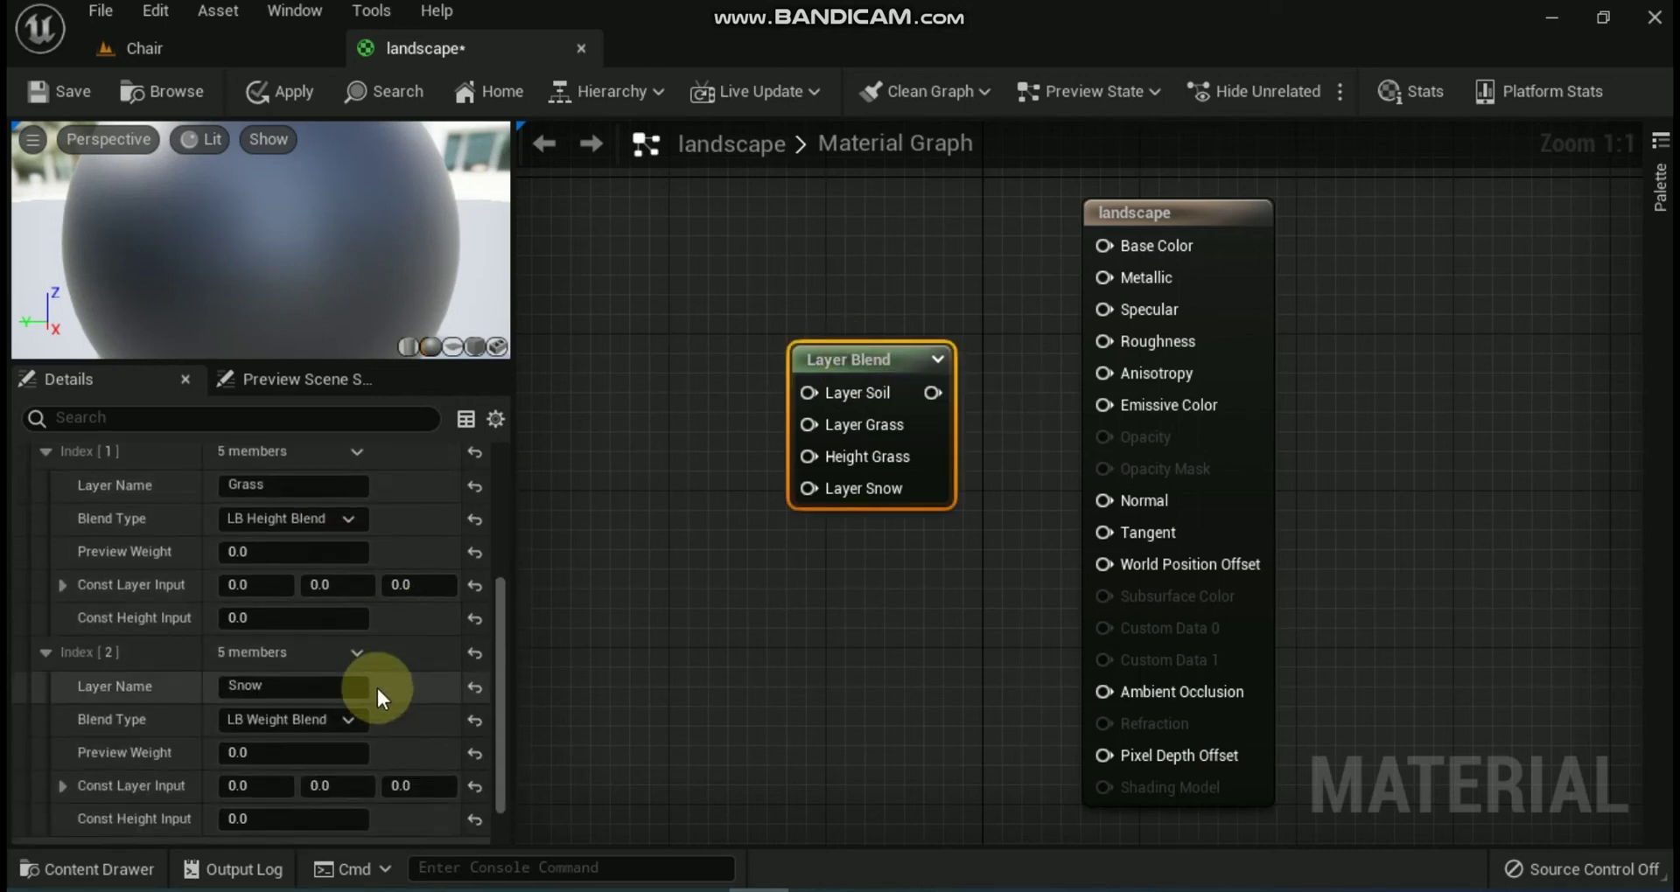
click(347, 681)
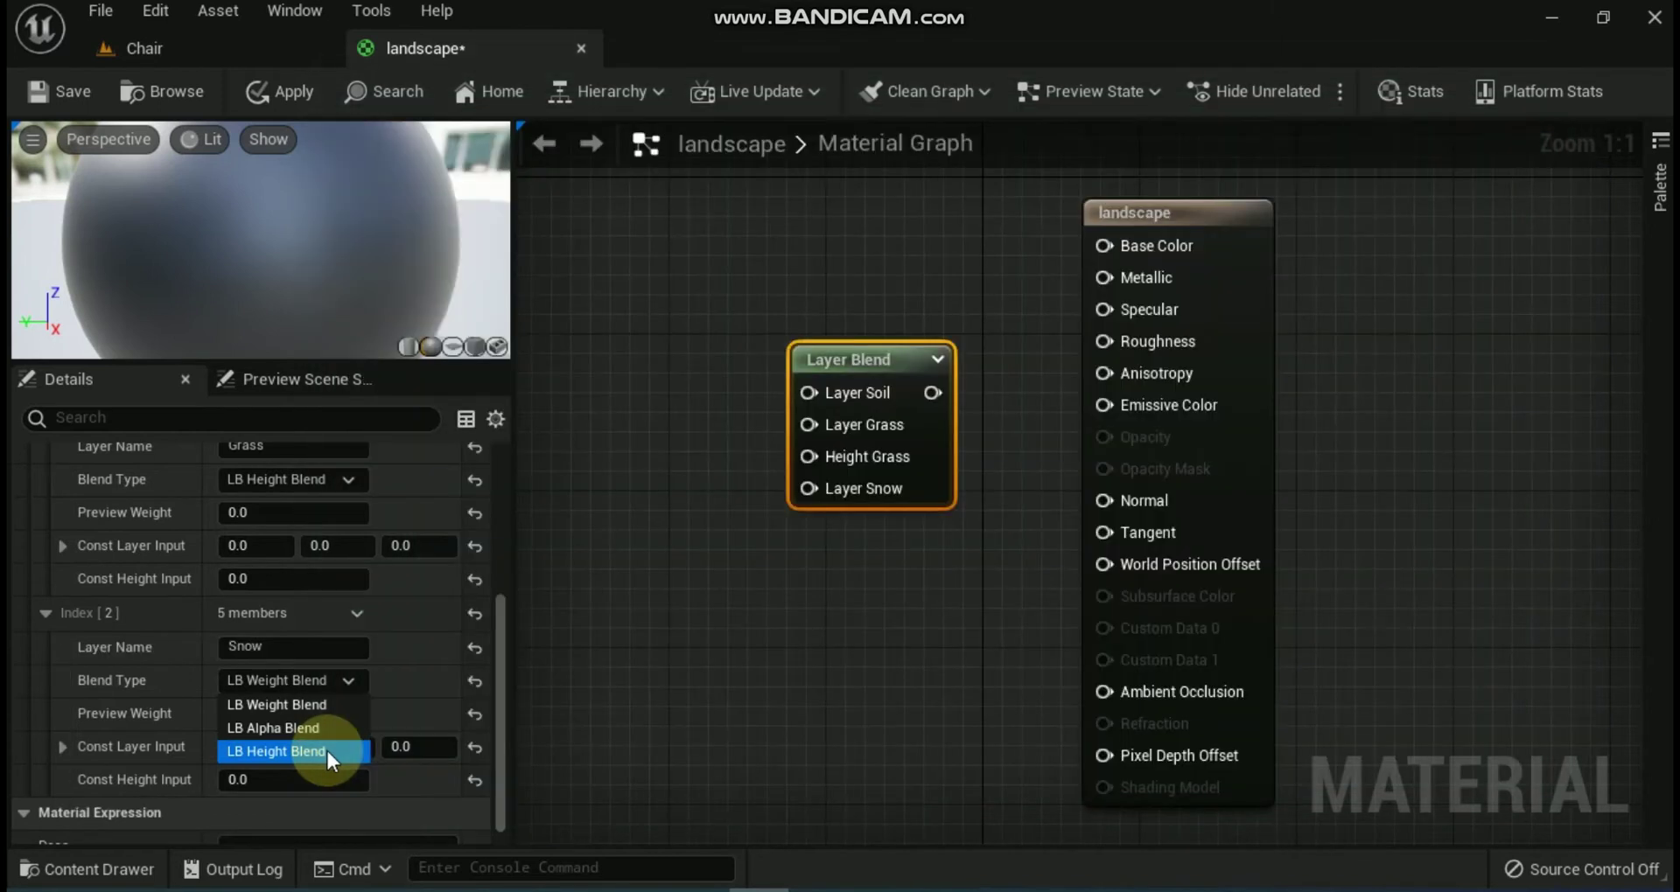
Step: Set the Snow layer's Blend Type to LB Height Blend, adding a Height Snow input
click(325, 749)
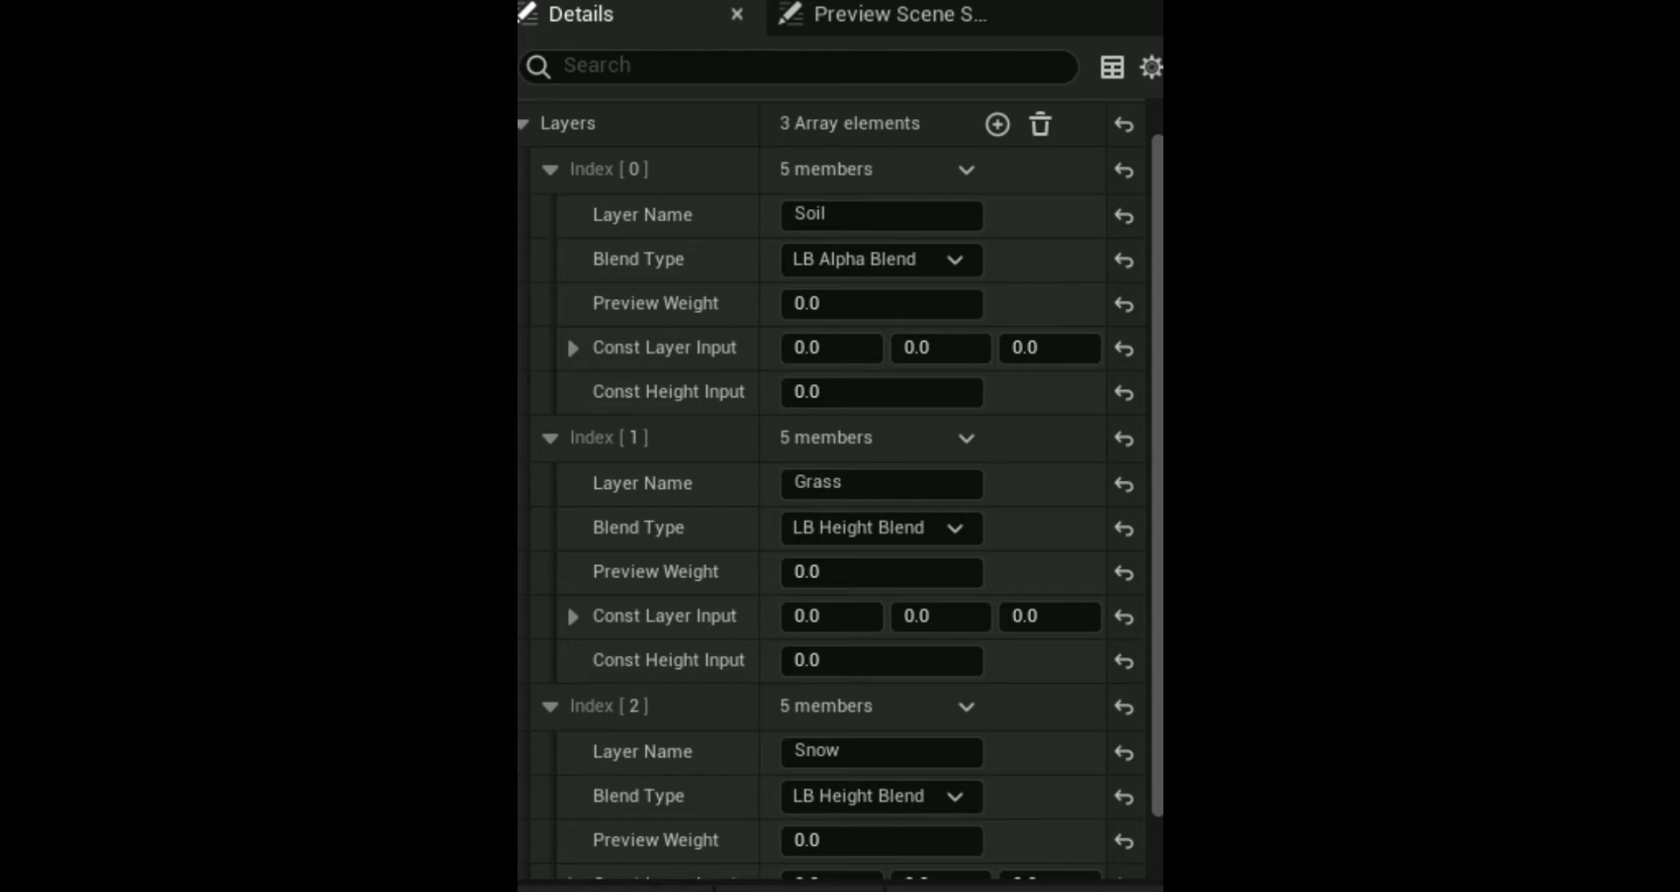
scroll(1042, 428, down, 5)
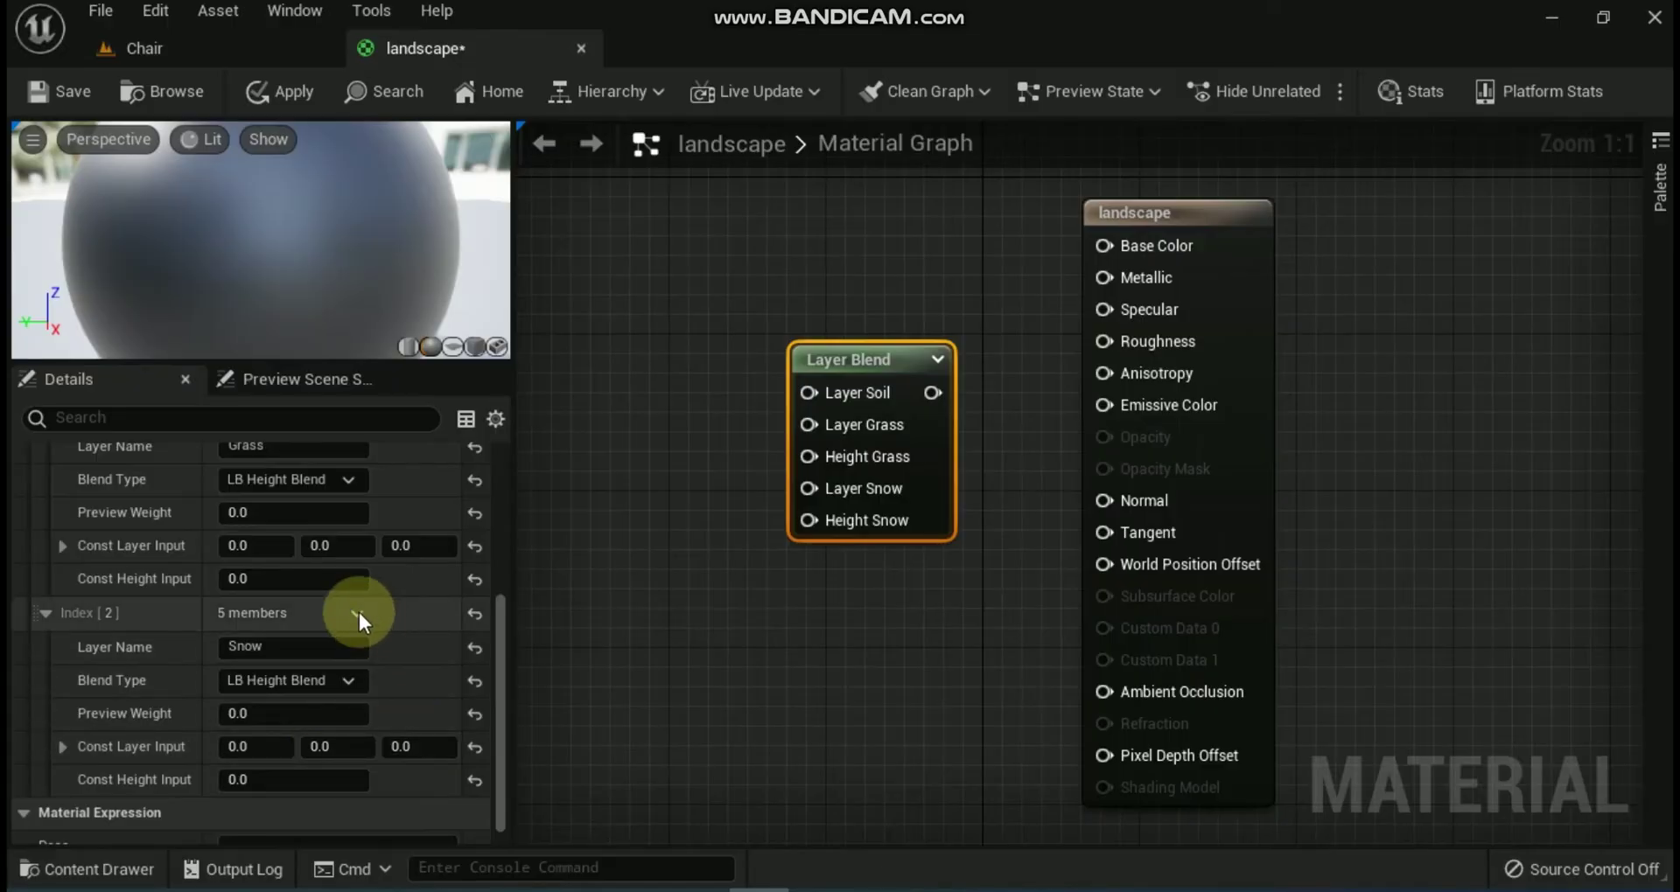
click(358, 613)
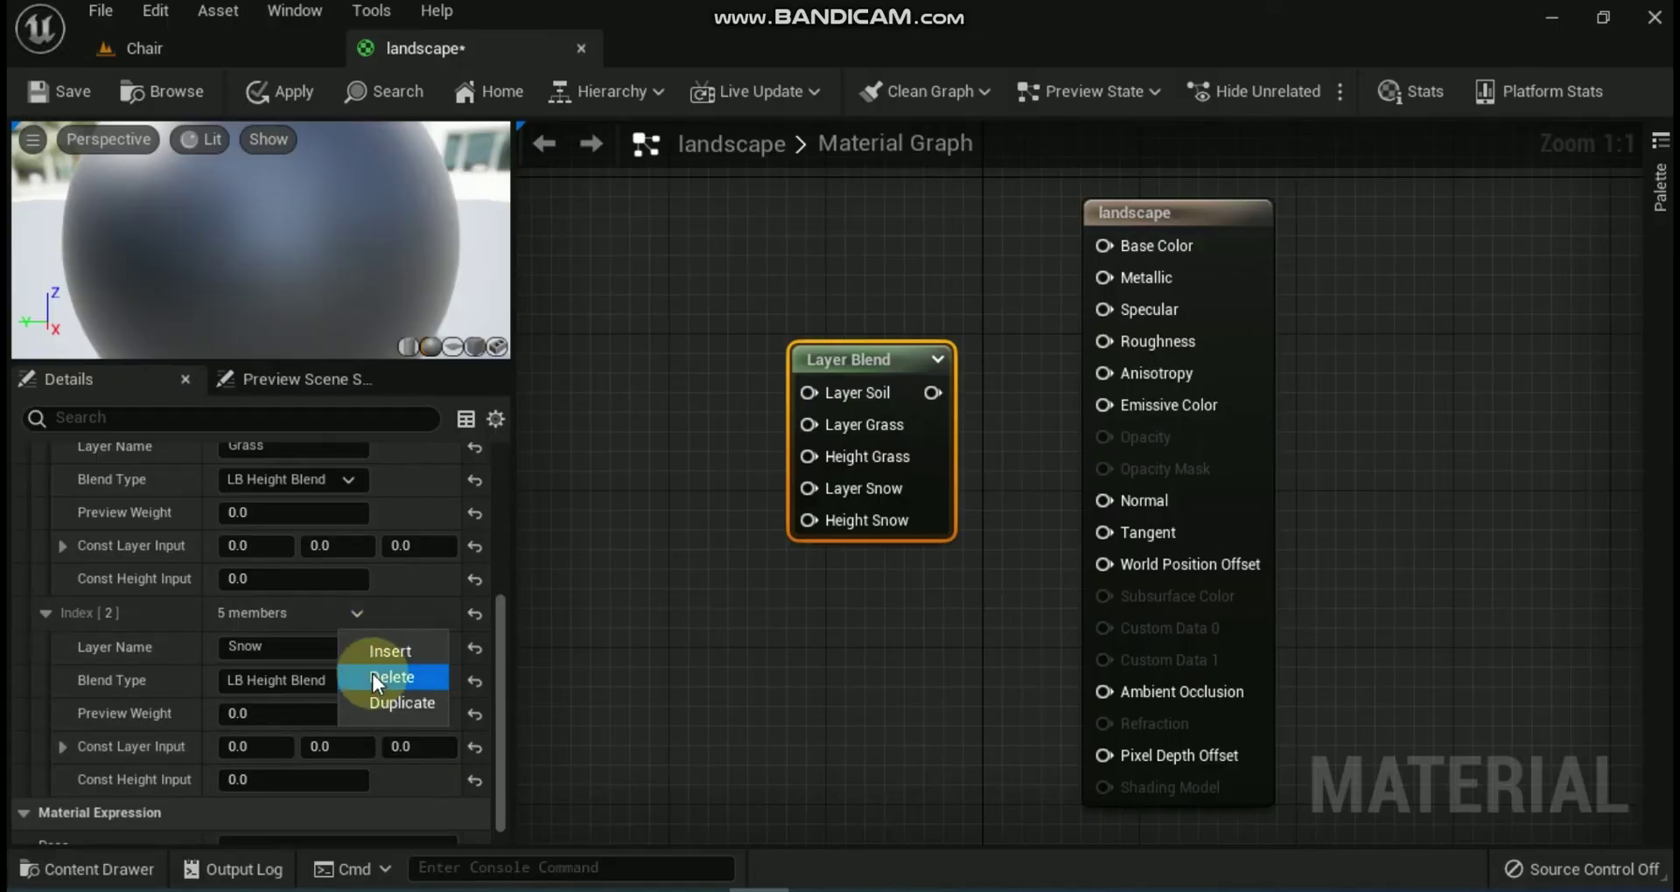
click(404, 616)
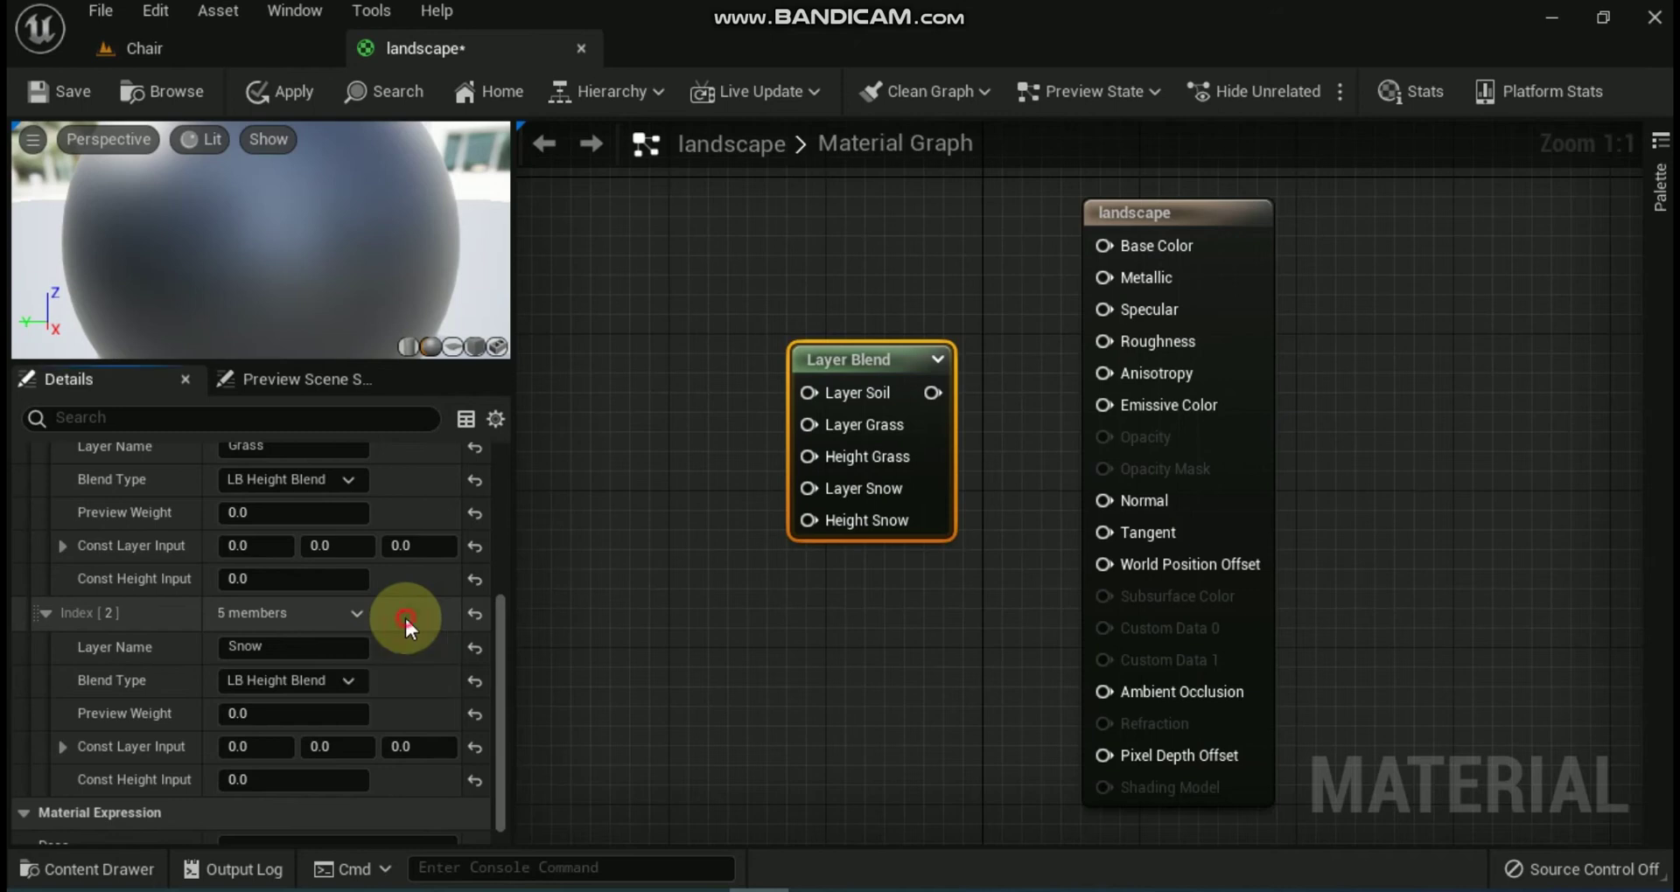
click(746, 624)
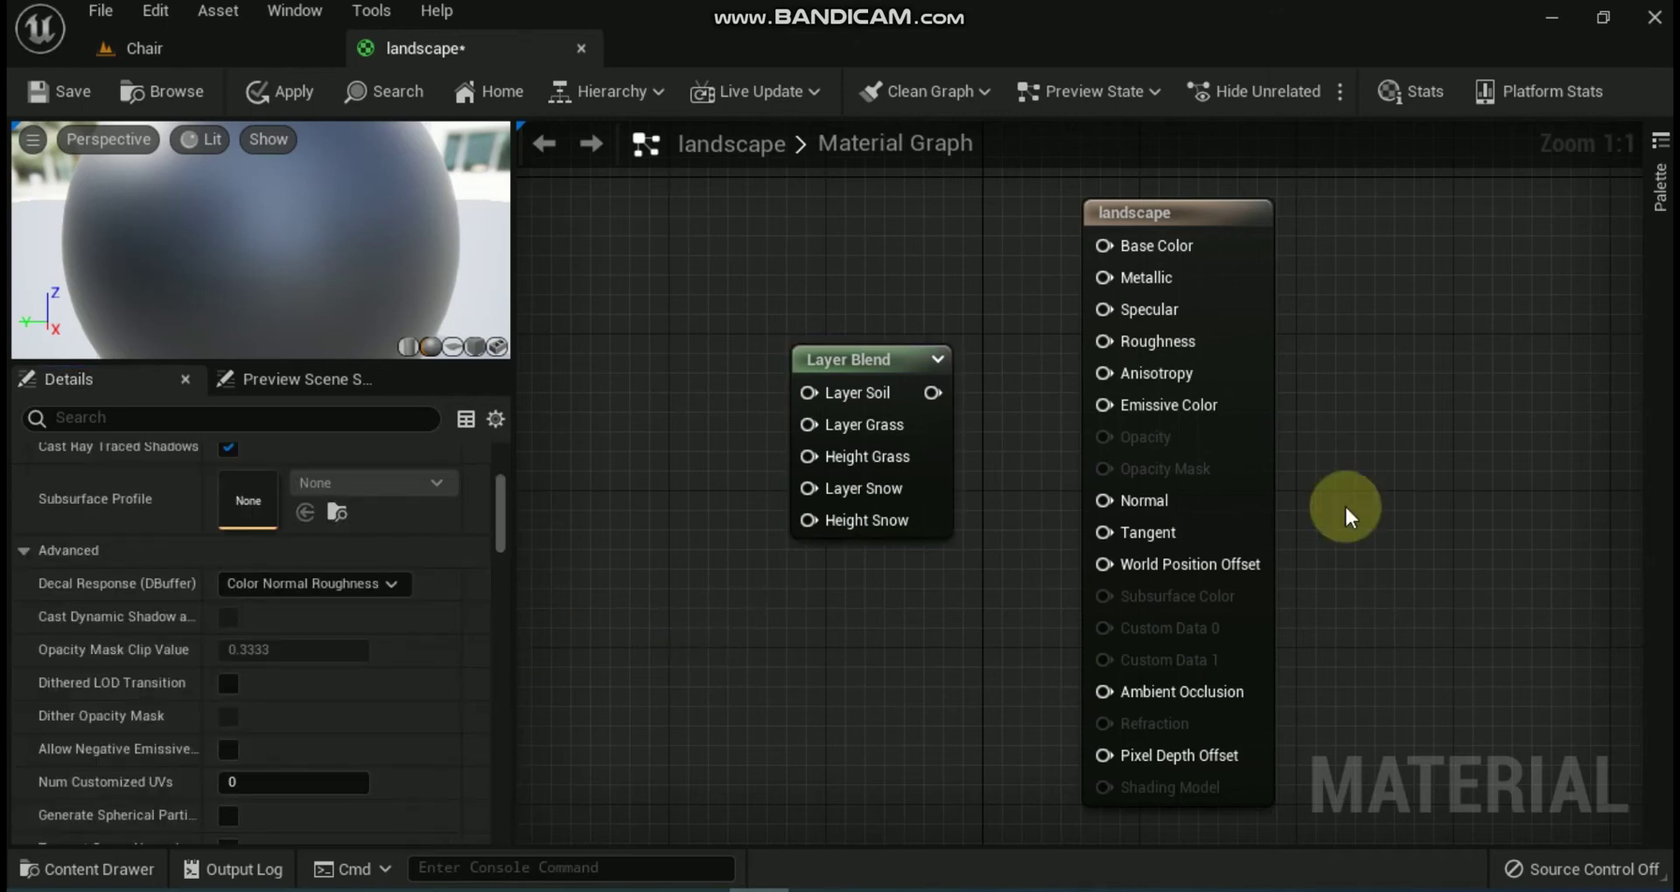
Step: Drag a LandscapeLayerCoords node from the Palette into the material graph
click(1659, 186)
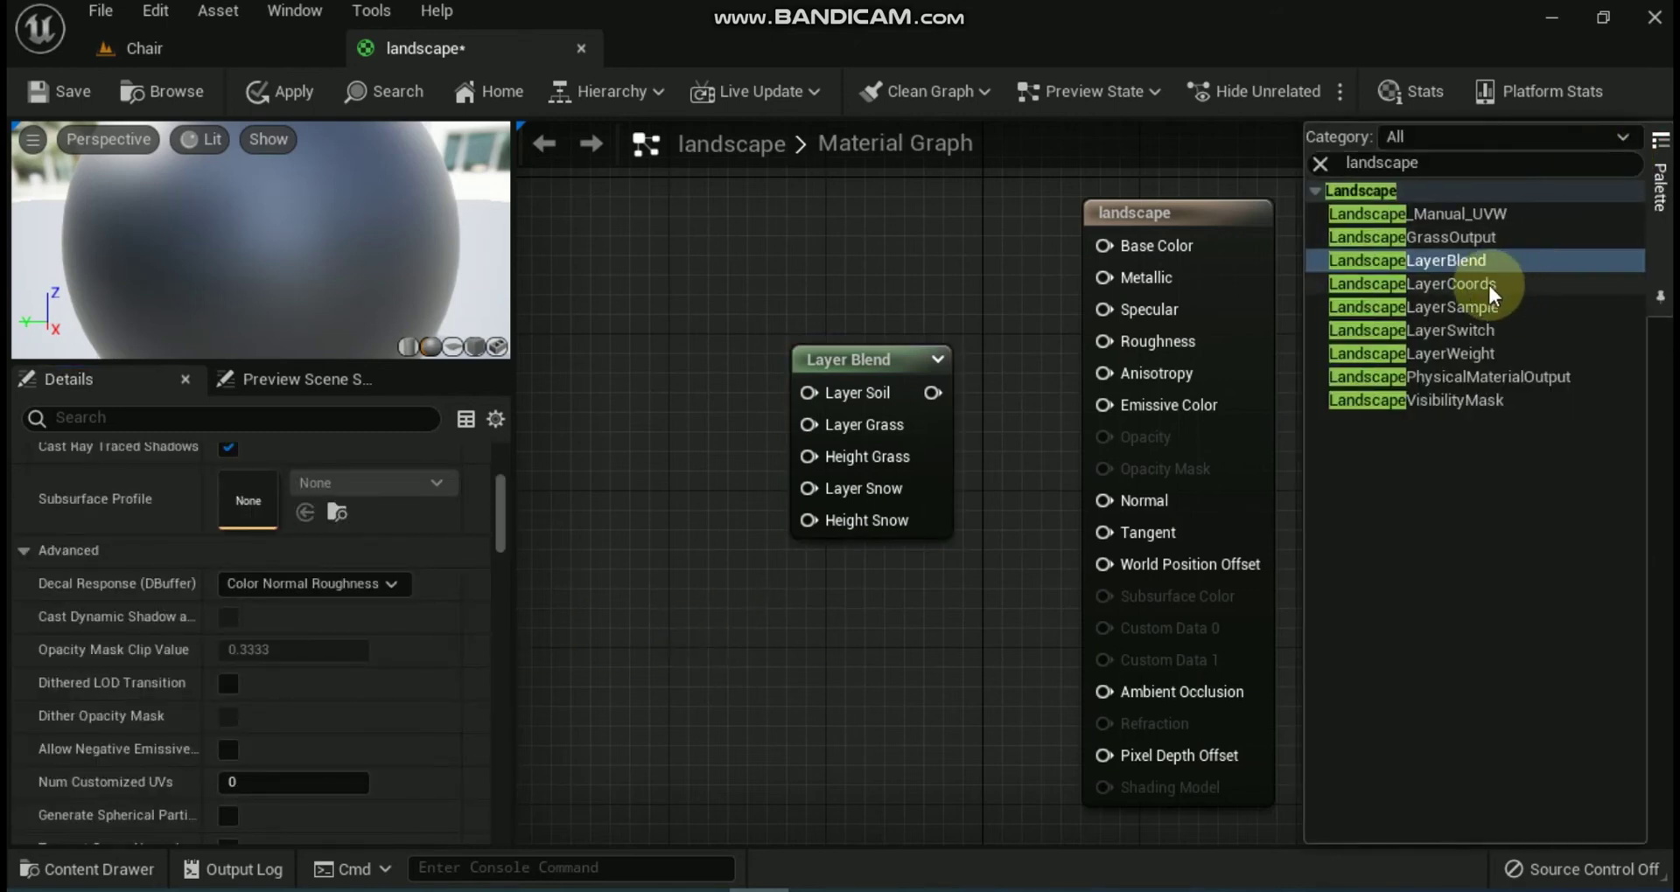
drag(1452, 283, 845, 576)
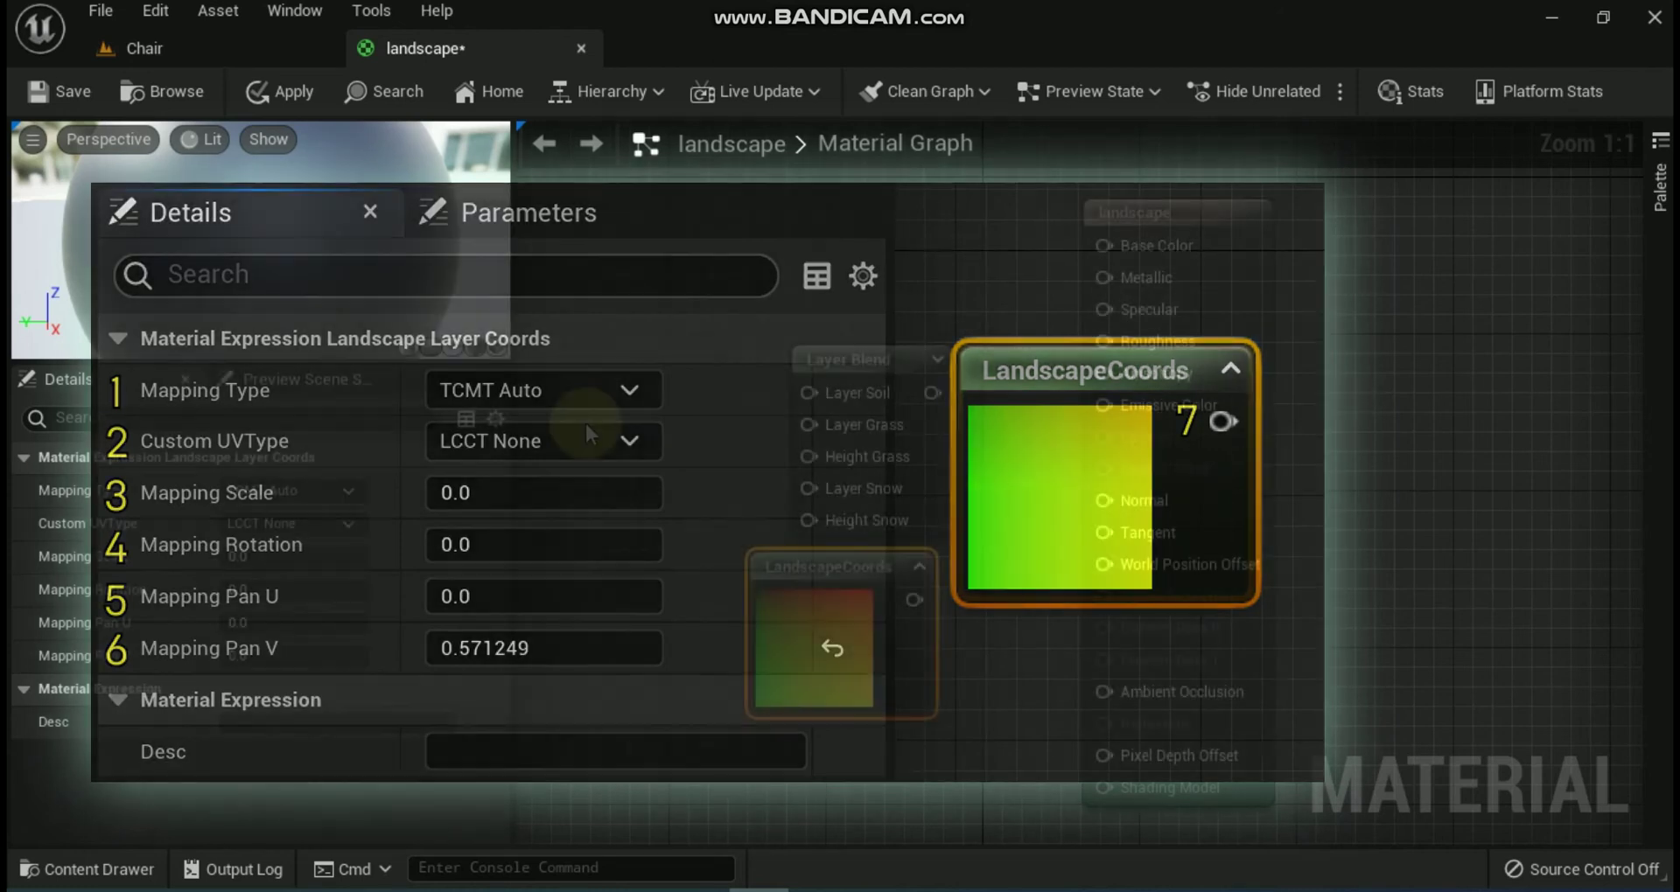
Step: Move the Layer Blend node up-left and stack the LandscapeCoords node beneath it
drag(840, 359, 777, 208)
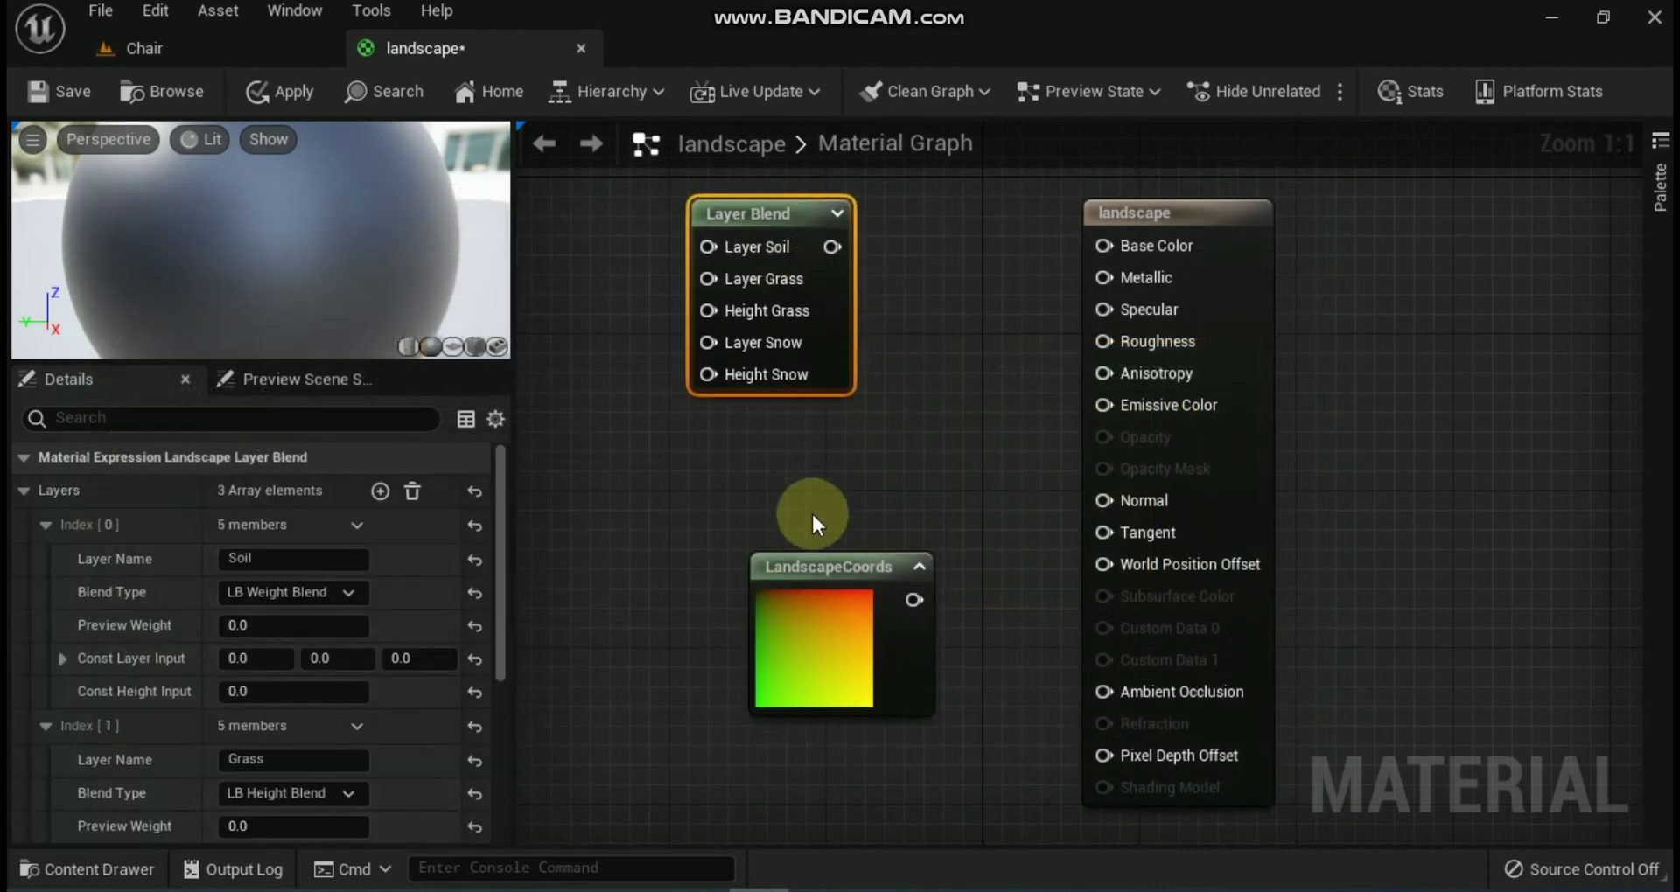
drag(844, 562, 780, 441)
click(1660, 142)
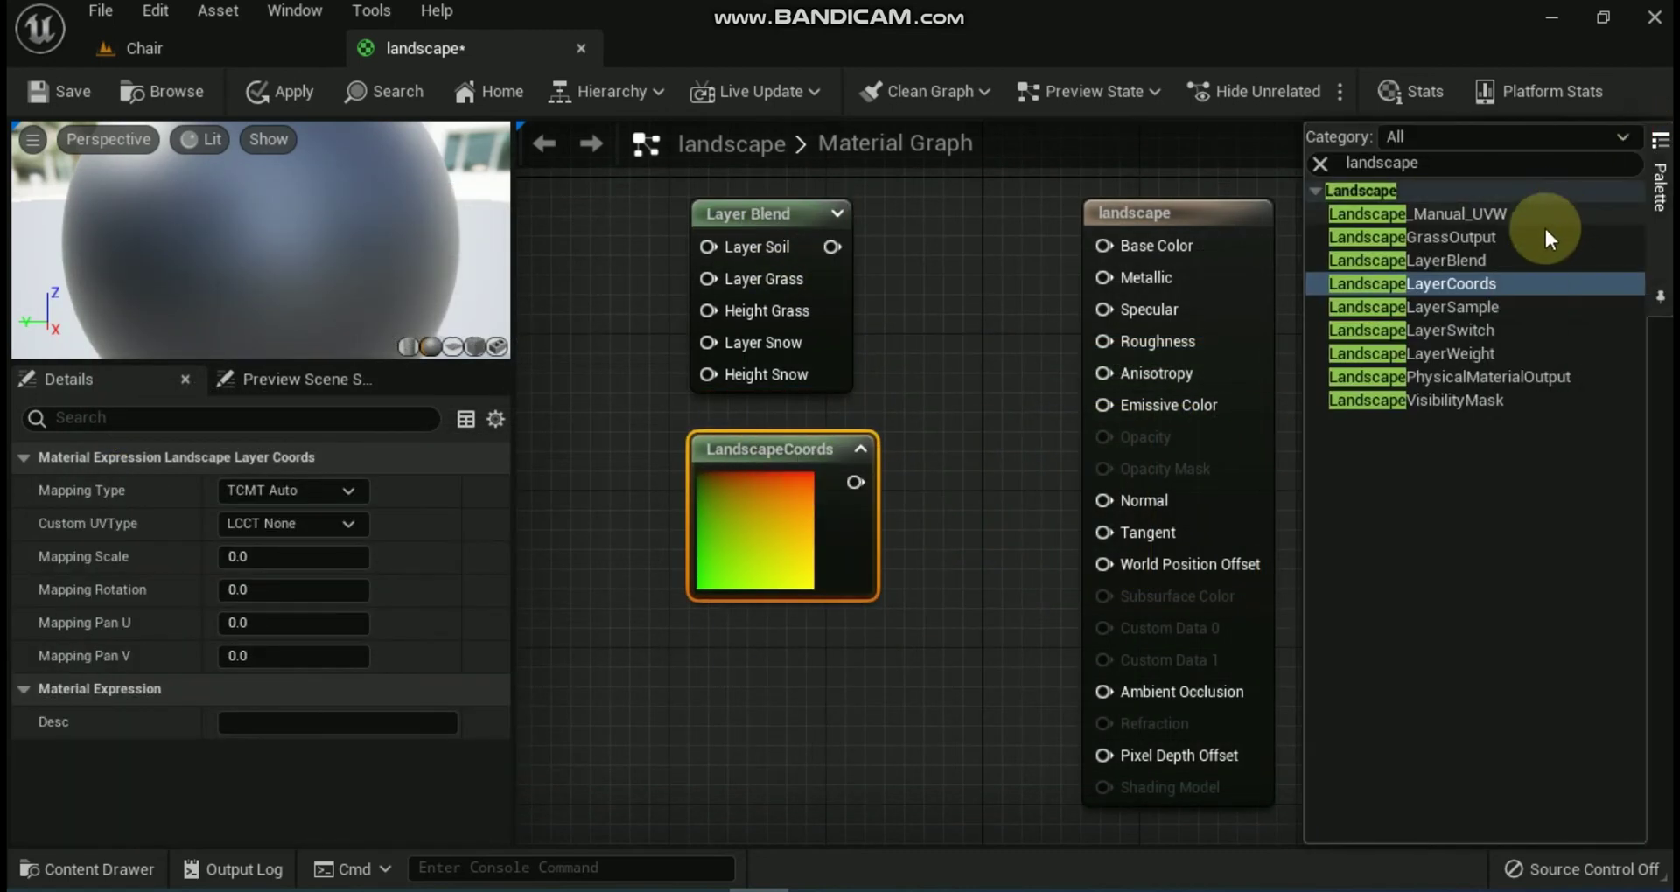
Step: Drop a LandscapeLayerSwitch node from the Palette into the material graph
drag(1440, 337, 759, 653)
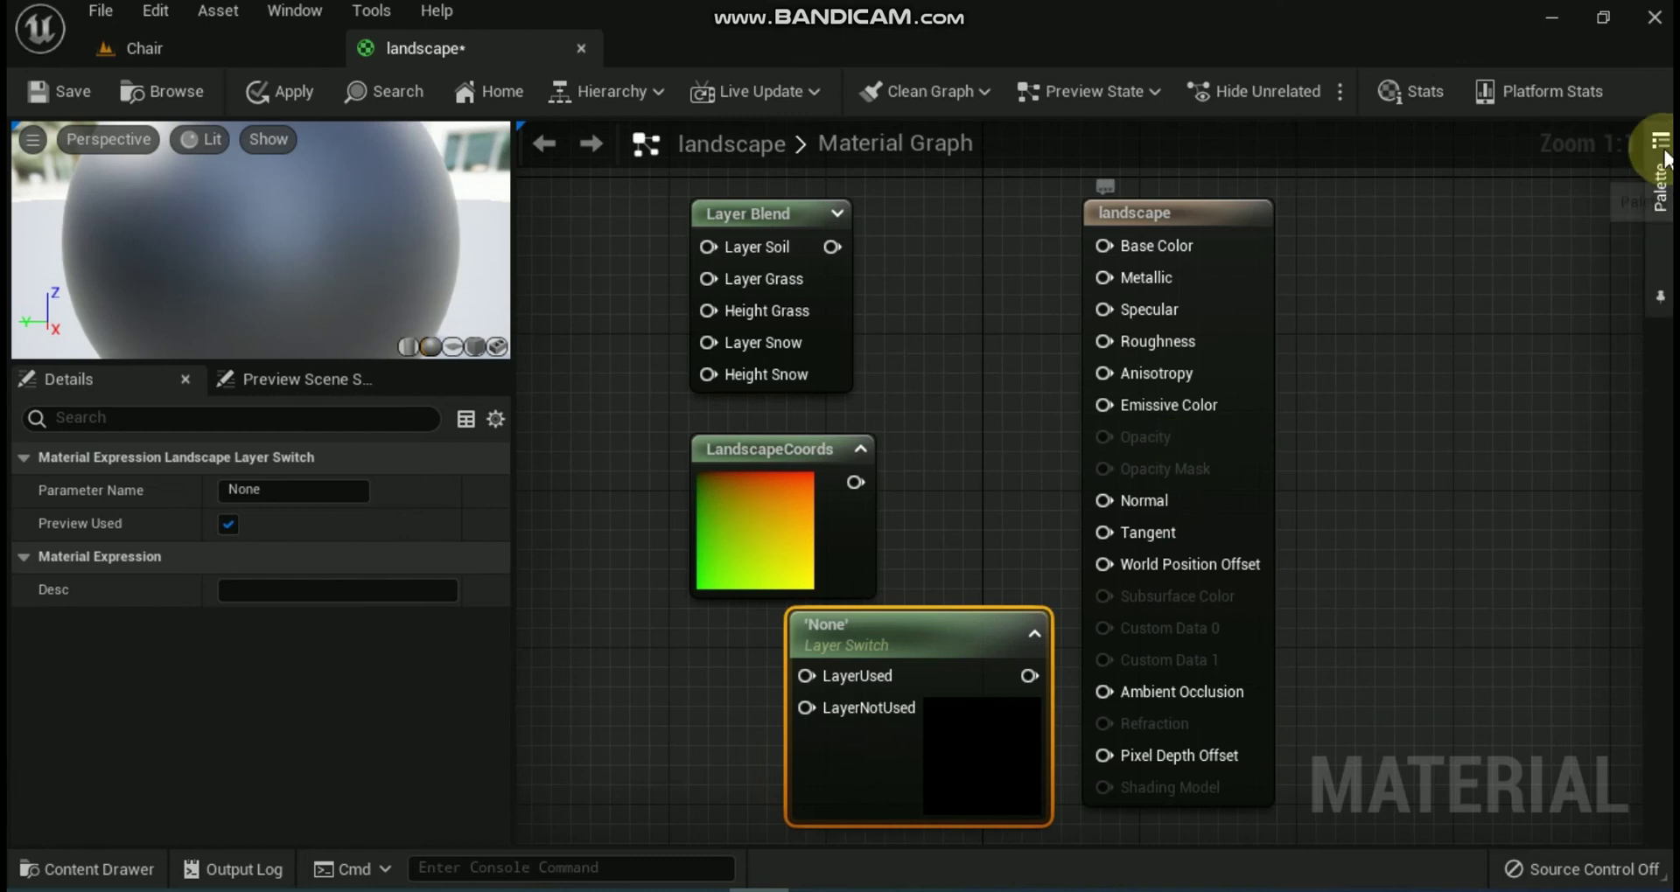
Step: Add a LandscapeLayerWeight node from the Palette and move the result node up and right
click(1660, 186)
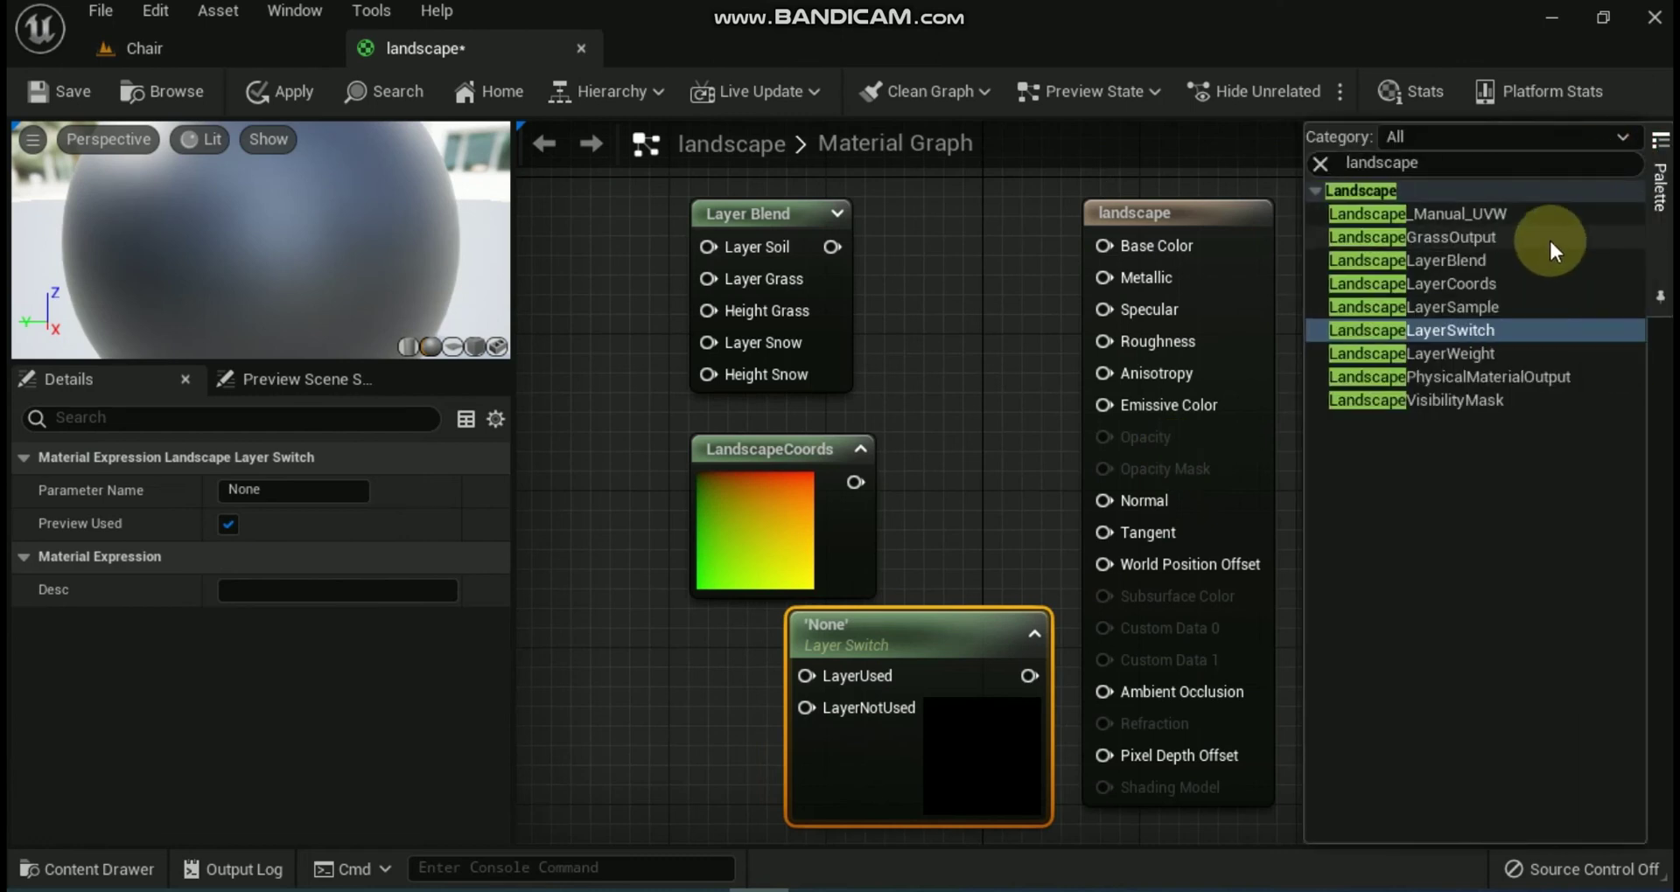
drag(1488, 353, 588, 655)
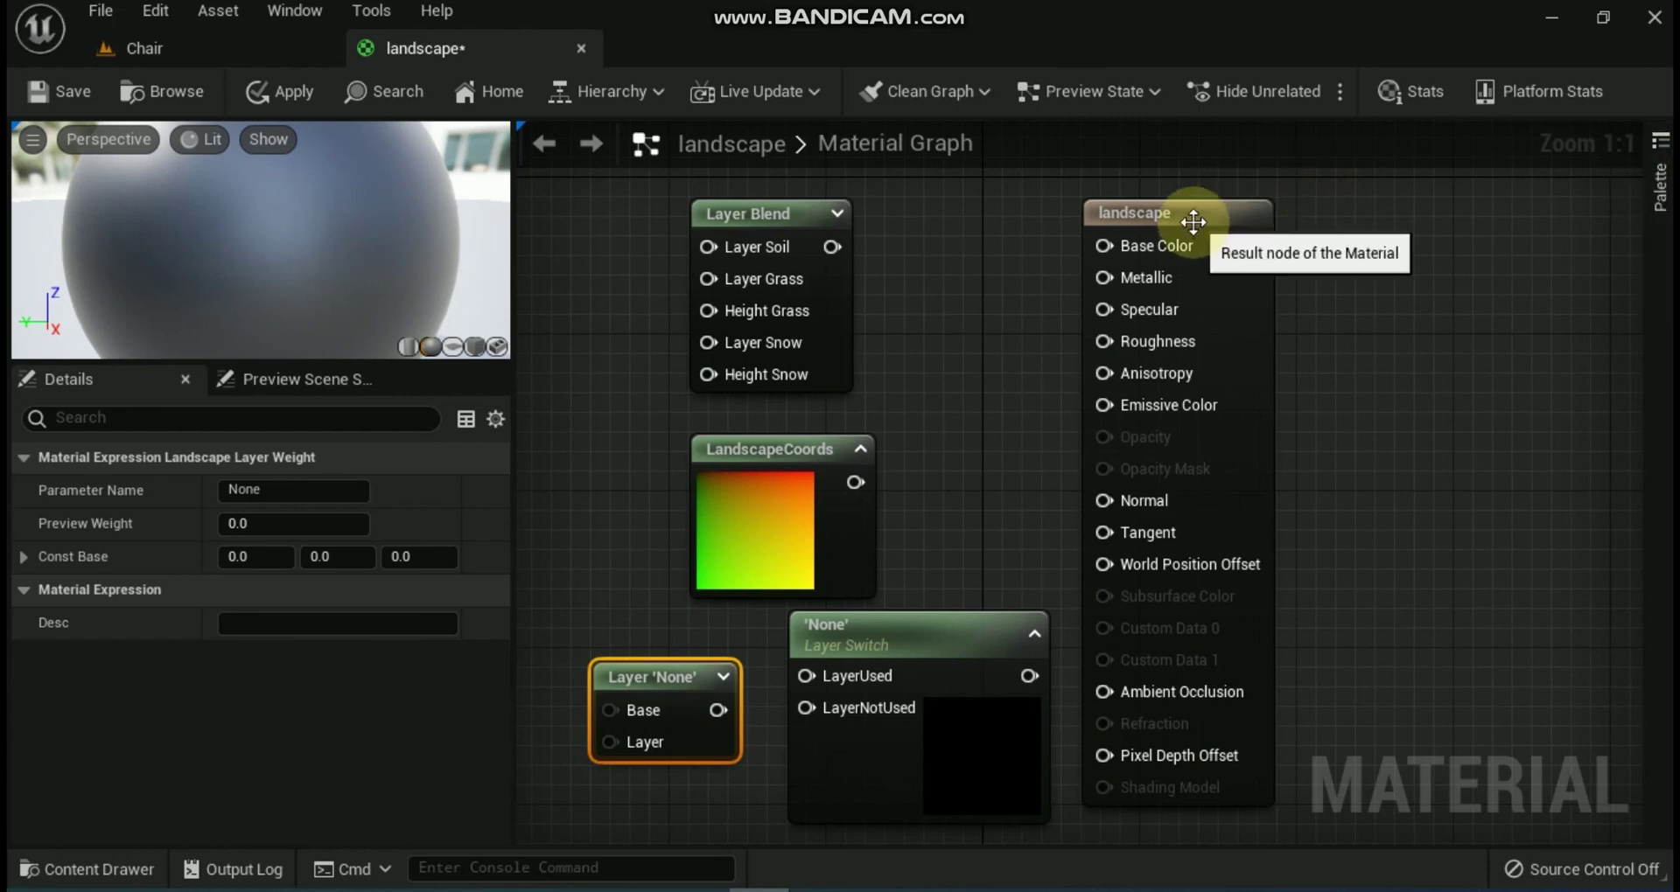
drag(1192, 214, 1402, 195)
Step: Place a LandscapeVisibilityMask node from the Palette's landscape nodes into the graph
click(1662, 140)
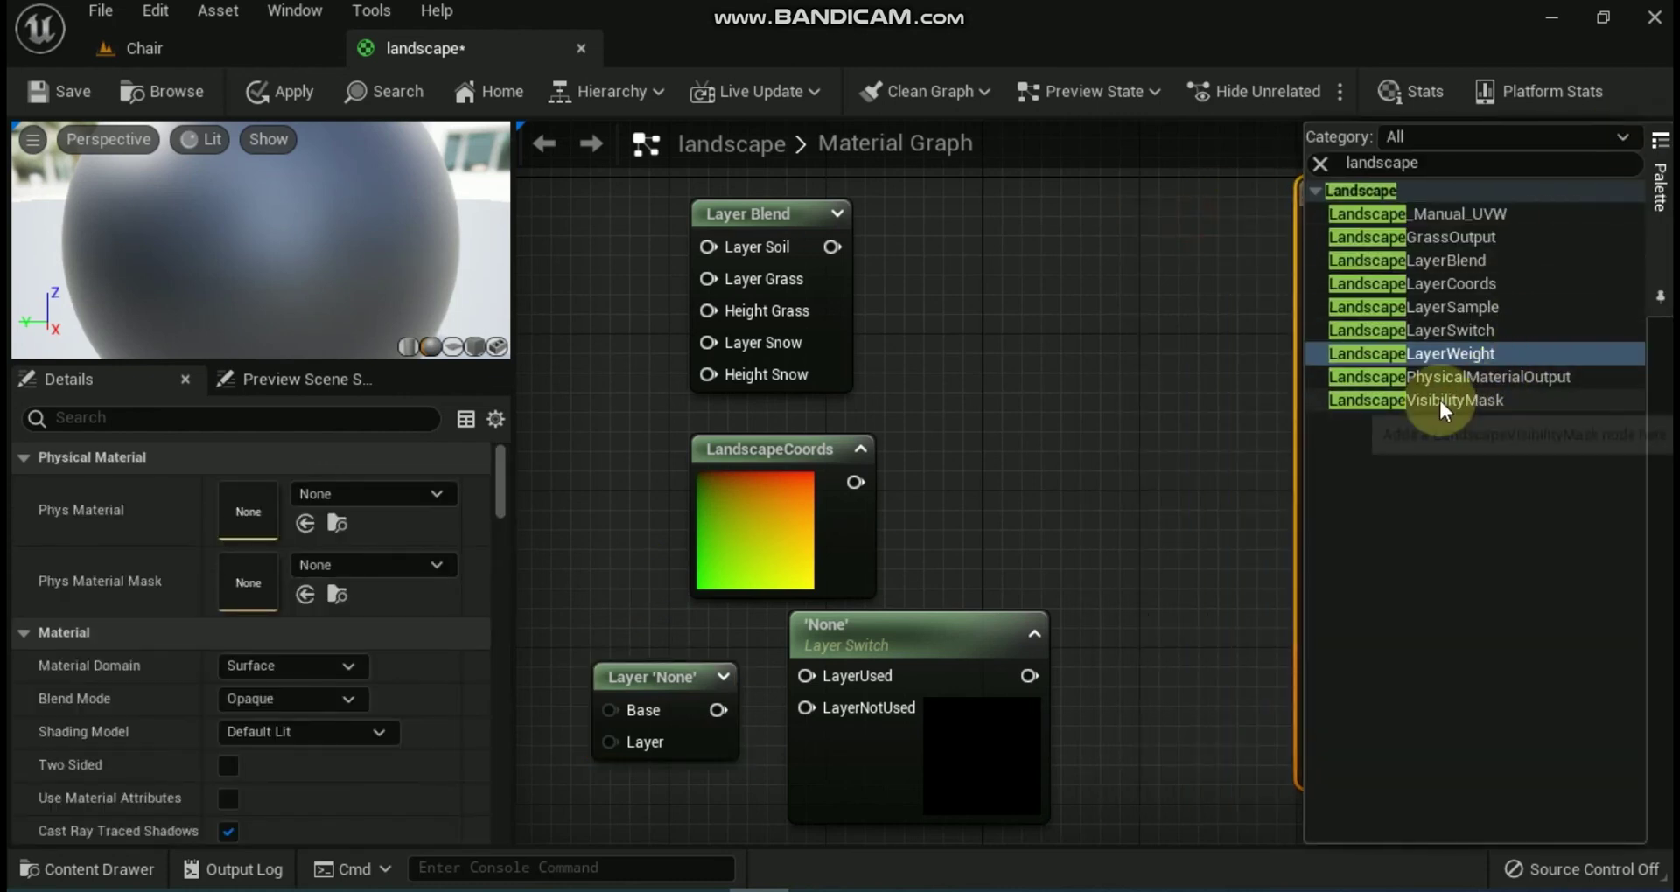
drag(1438, 399, 963, 464)
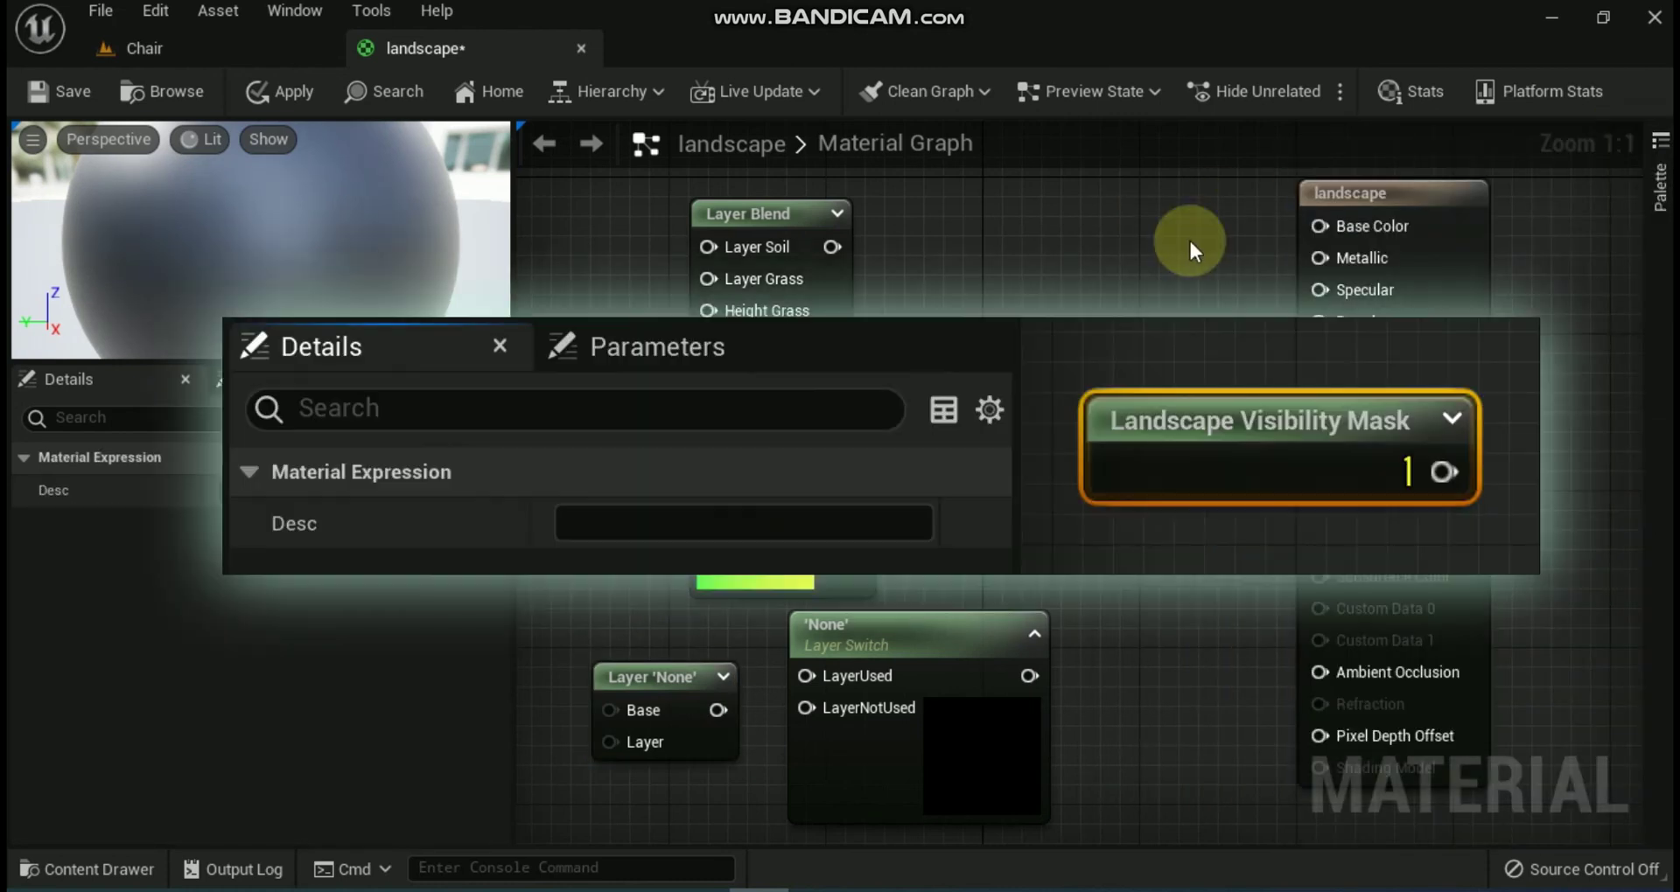